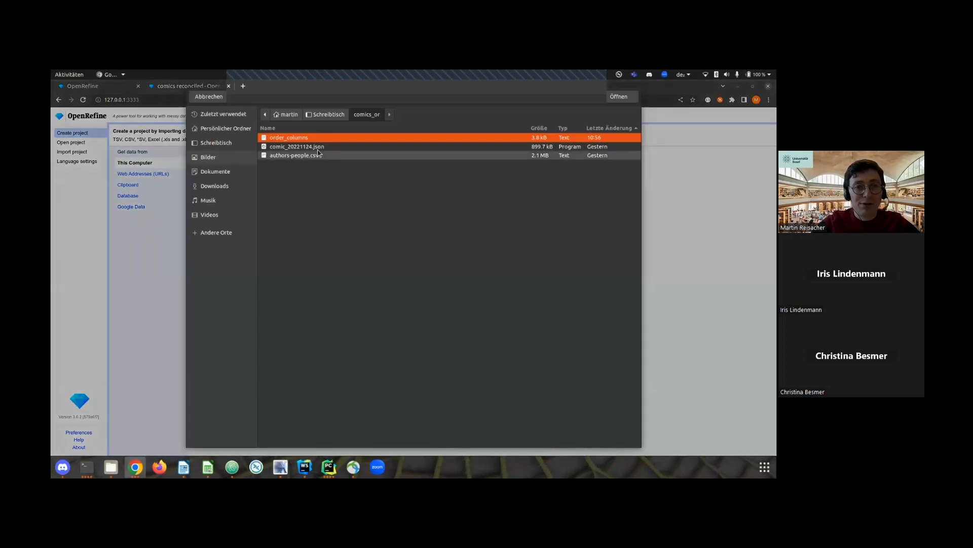
Load comic_20221124.json, use the first comic's JSON object as the record path, and create the project.
{"action": "left_click", "coordinate": [623, 100]}
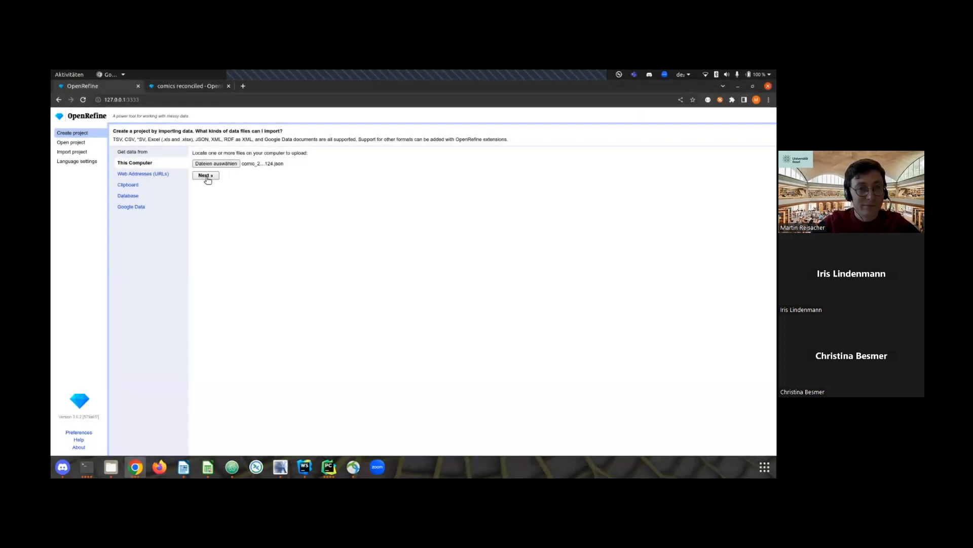
{"action": "left_click", "coordinate": [205, 175]}
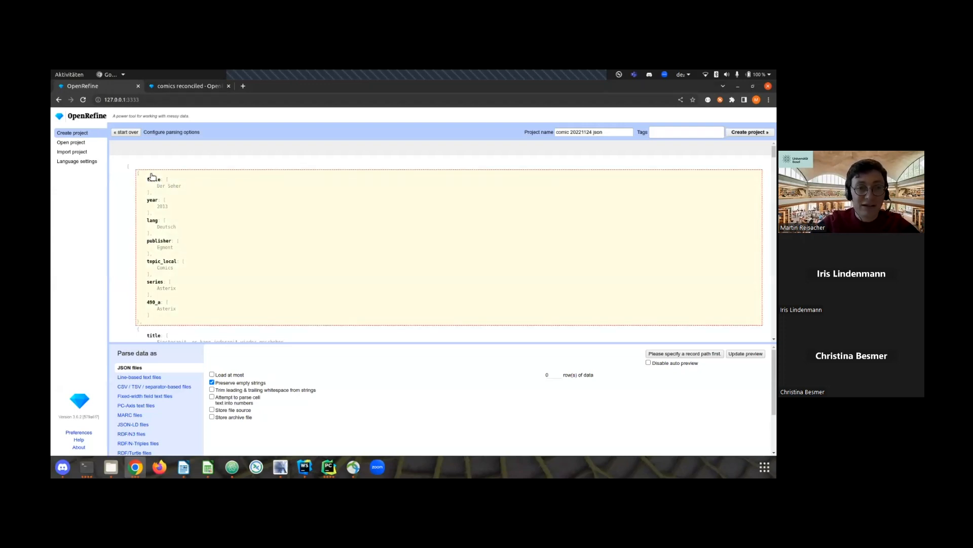
{"action": "left_click", "coordinate": [151, 176]}
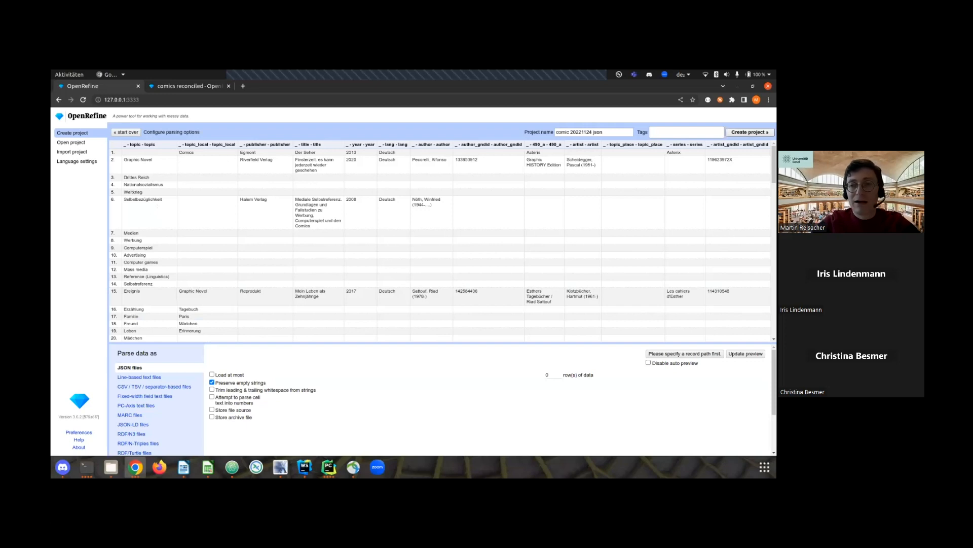
{"action": "left_click", "coordinate": [748, 132]}
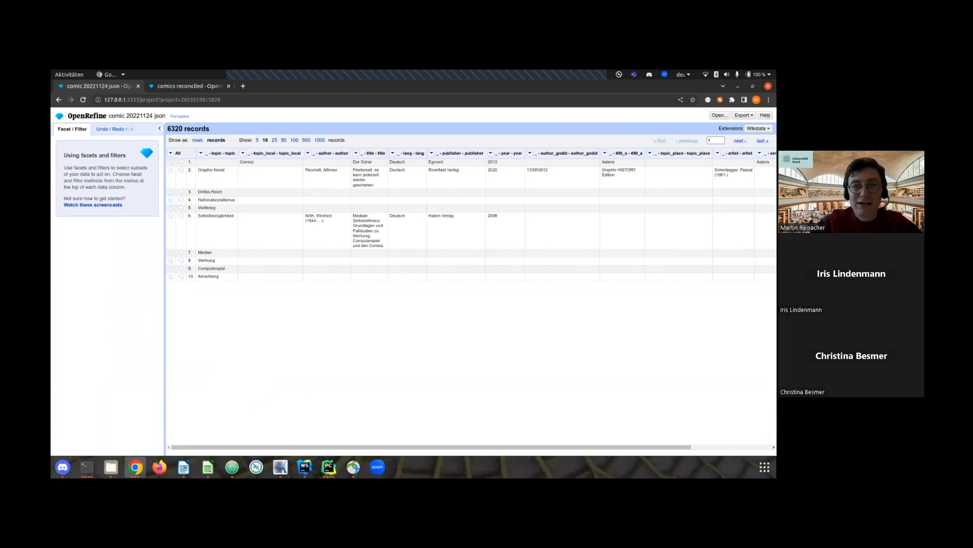
Rename the column "_ - topic - topic" to "topic".
{"action": "left_click", "coordinate": [201, 153]}
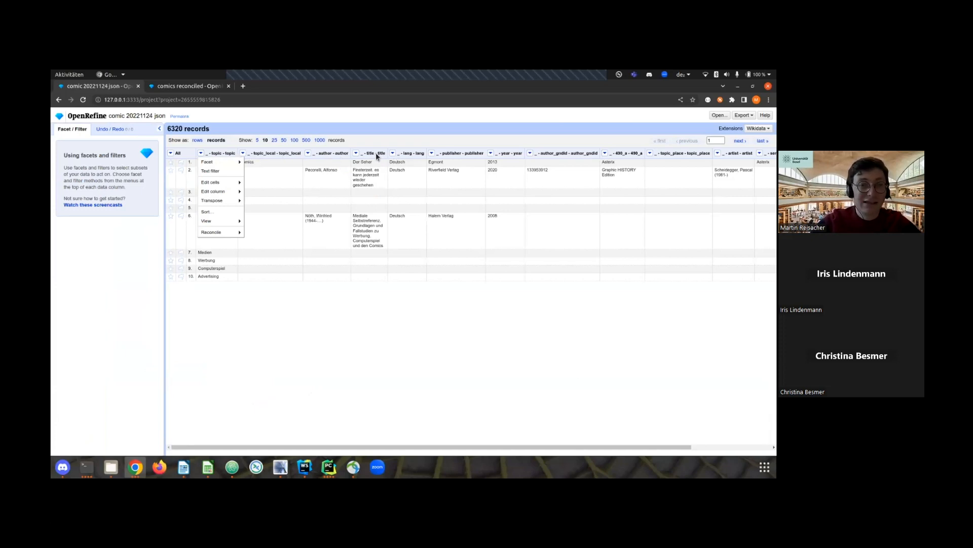
{"action": "mouse_move", "coordinate": [204, 154]}
{"action": "mouse_move", "coordinate": [218, 191]}
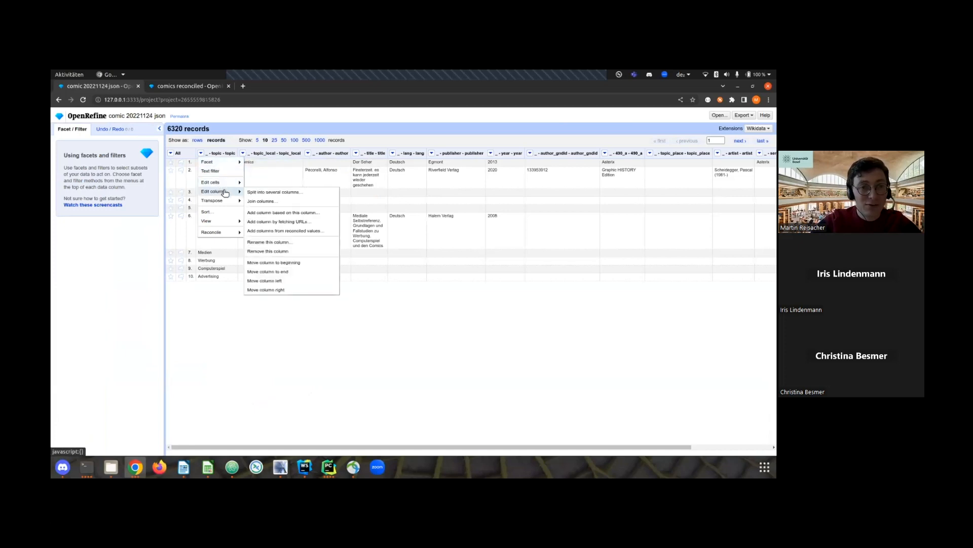
{"action": "left_click", "coordinate": [287, 242]}
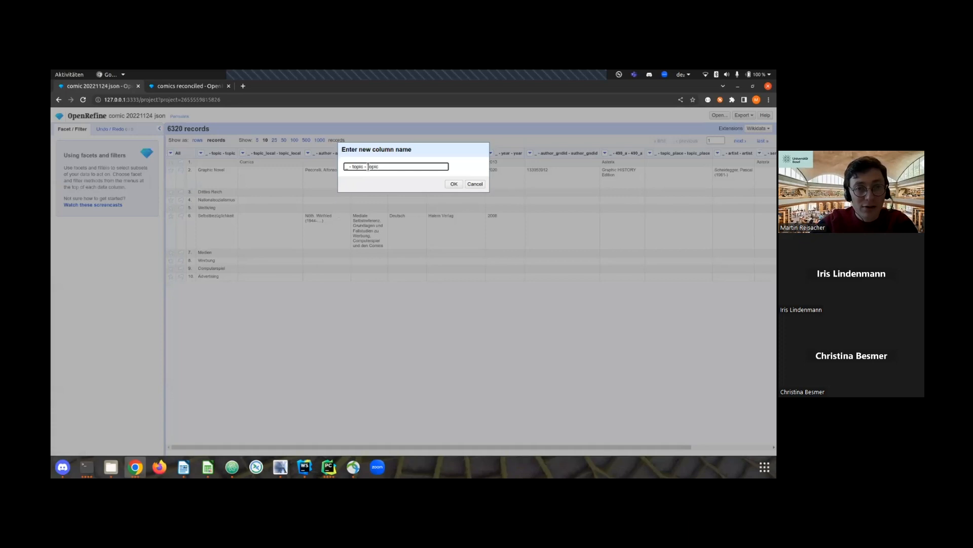
{"action": "left_click_drag", "start_coordinate": [368, 166], "coordinate": [330, 172]}
{"action": "key", "text": "BackSpace"}
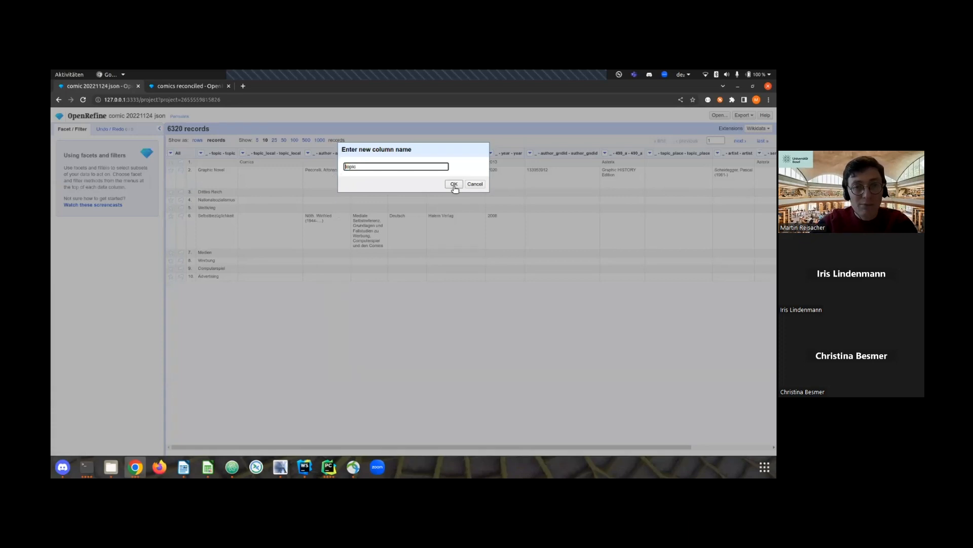
{"action": "left_click", "coordinate": [454, 184]}
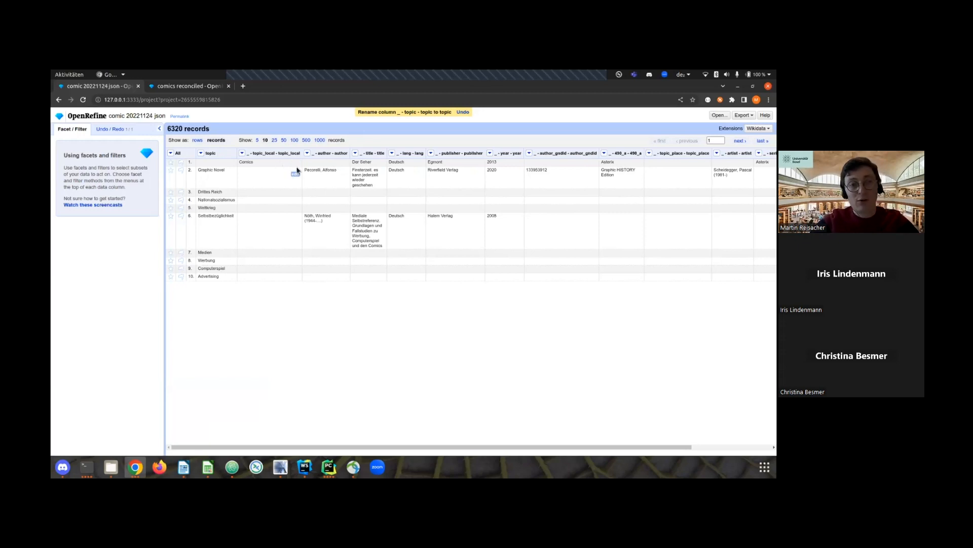
Examine the project's operation history and its extracted JSON for the column rename.
{"action": "left_click", "coordinate": [110, 130]}
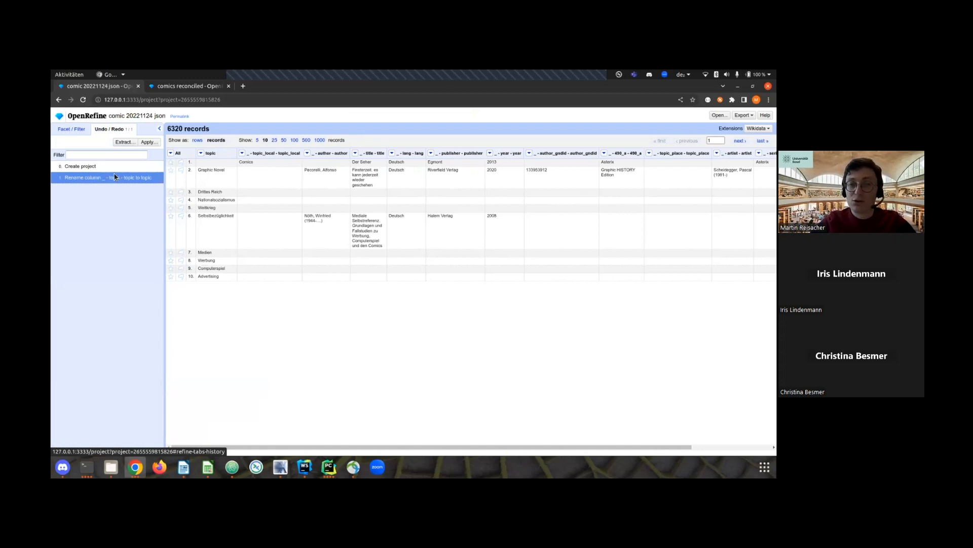
{"action": "left_click", "coordinate": [125, 142]}
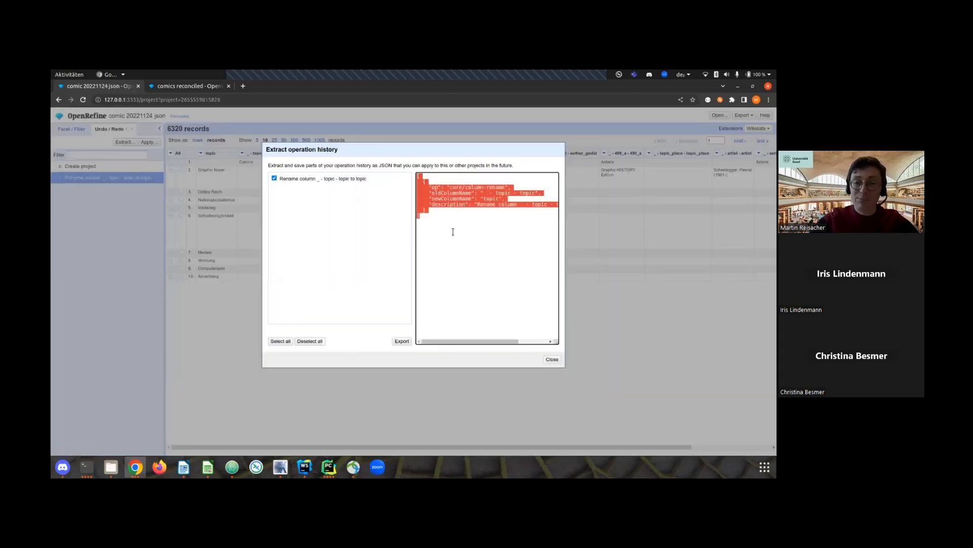
{"action": "left_click", "coordinate": [551, 360]}
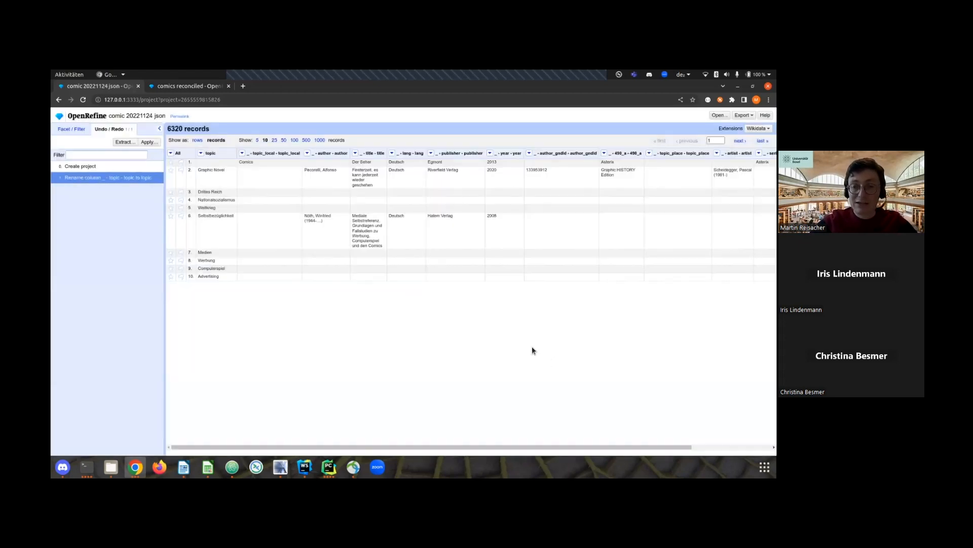
Switch to Atom to show the order_columns JSON, return to OpenRefine, and apply that operation history to the project.
{"action": "left_click", "coordinate": [233, 468]}
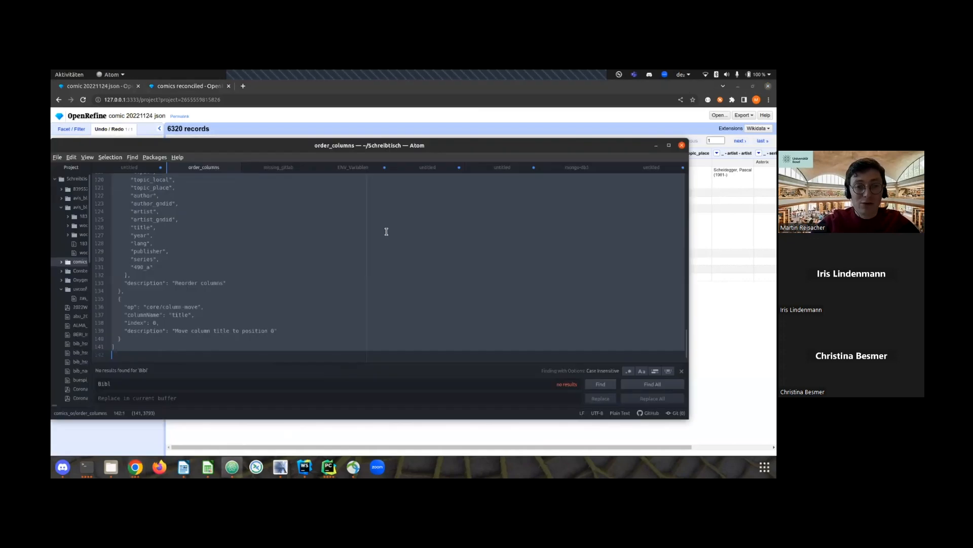
{"action": "left_click_drag", "start_coordinate": [386, 146], "coordinate": [776, 134]}
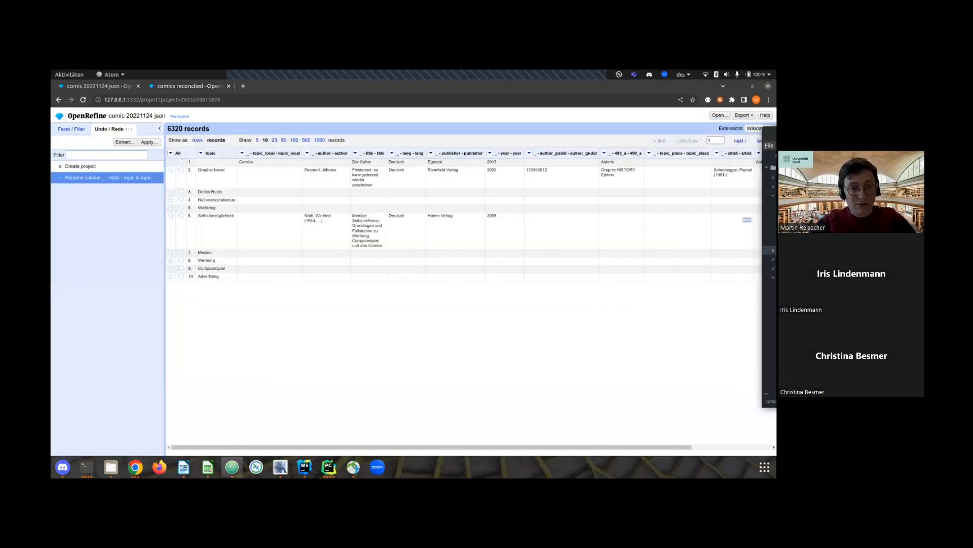
{"action": "left_click", "coordinate": [149, 143]}
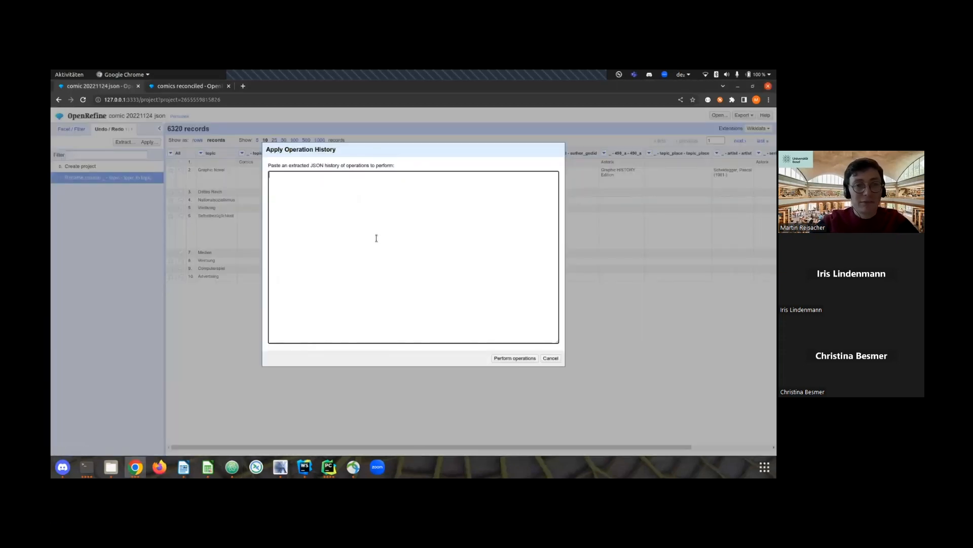
{"action": "key", "text": "ctrl+v"}
{"action": "left_click", "coordinate": [515, 358]}
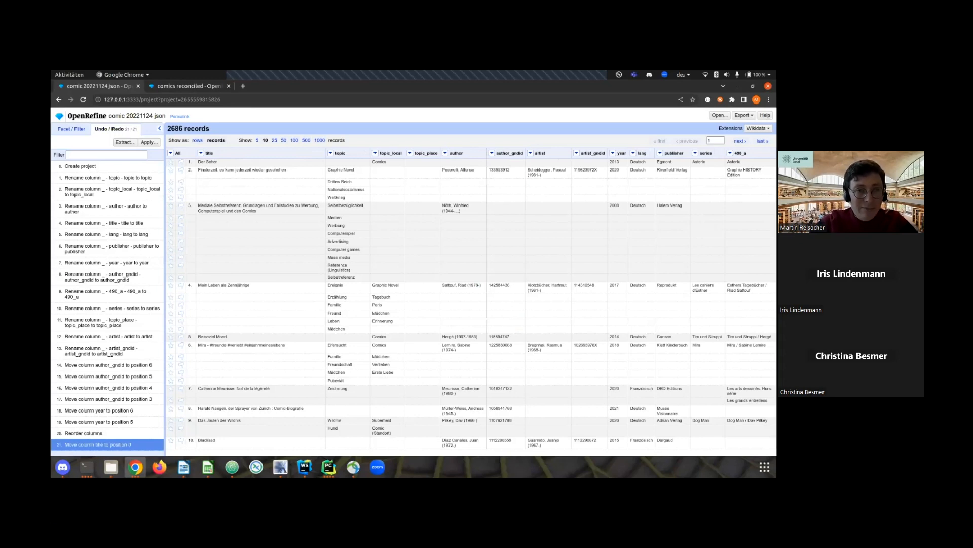
Compare the row view of the comics data with the record view, ending in records.
{"action": "left_click", "coordinate": [72, 129]}
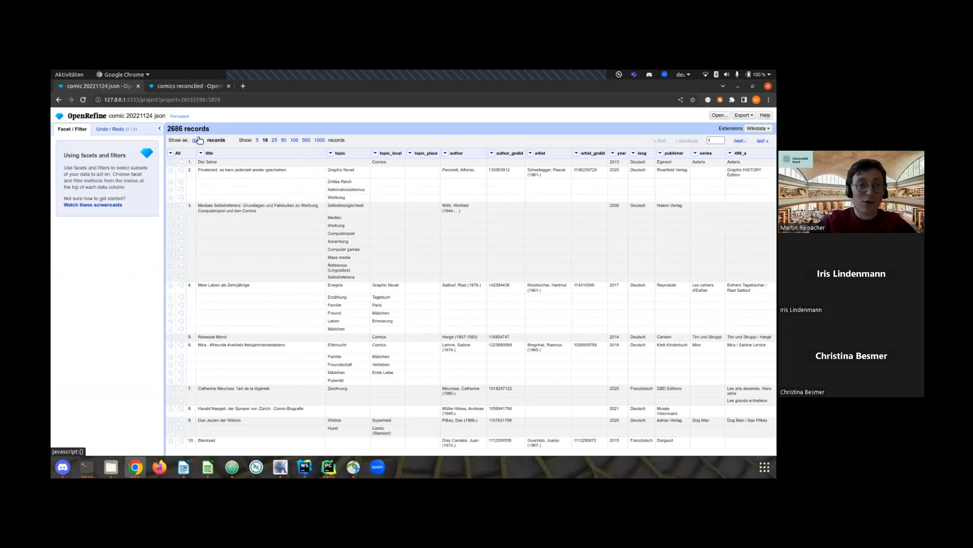
{"action": "left_click", "coordinate": [198, 140]}
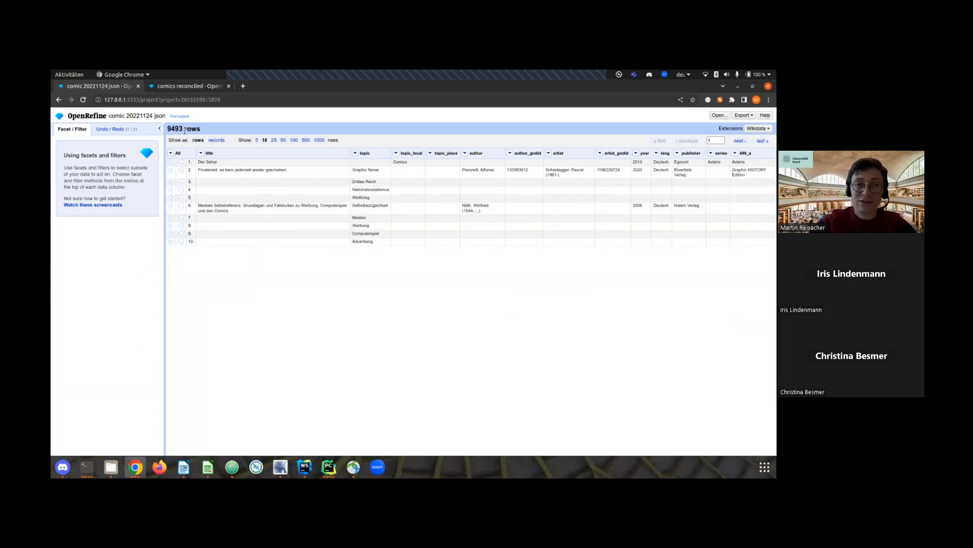
{"action": "left_click", "coordinate": [217, 140]}
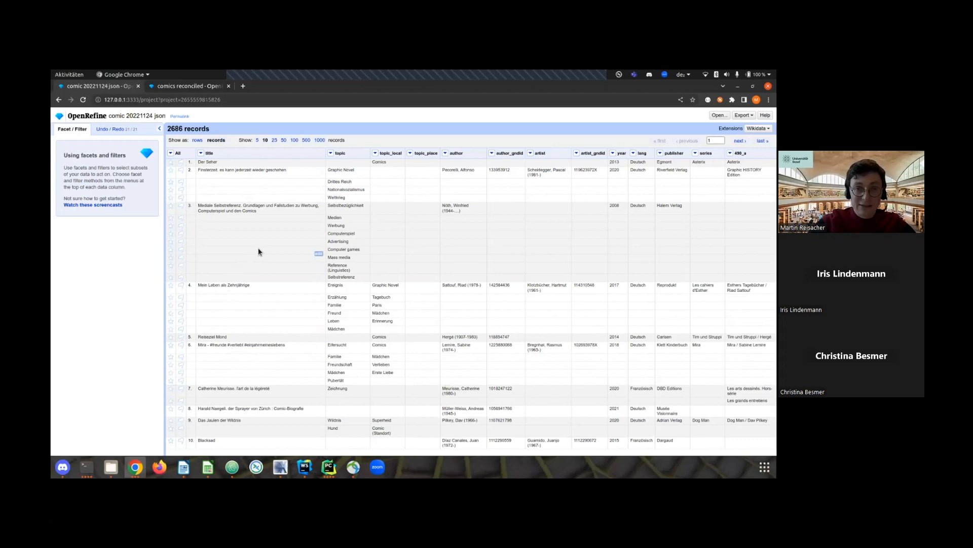
Add a text facet on the topic_place column and sort its choices by count.
{"action": "left_click", "coordinate": [411, 154]}
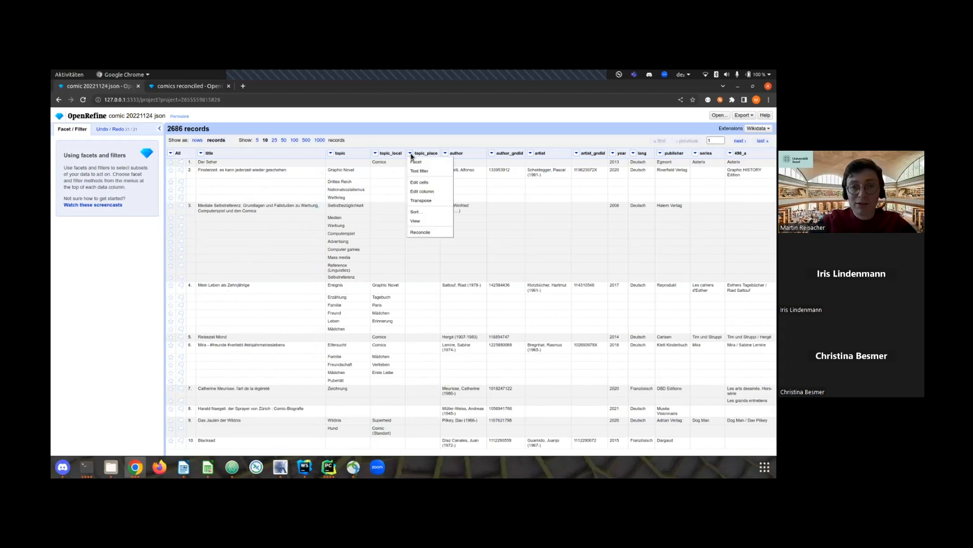
{"action": "mouse_move", "coordinate": [417, 162]}
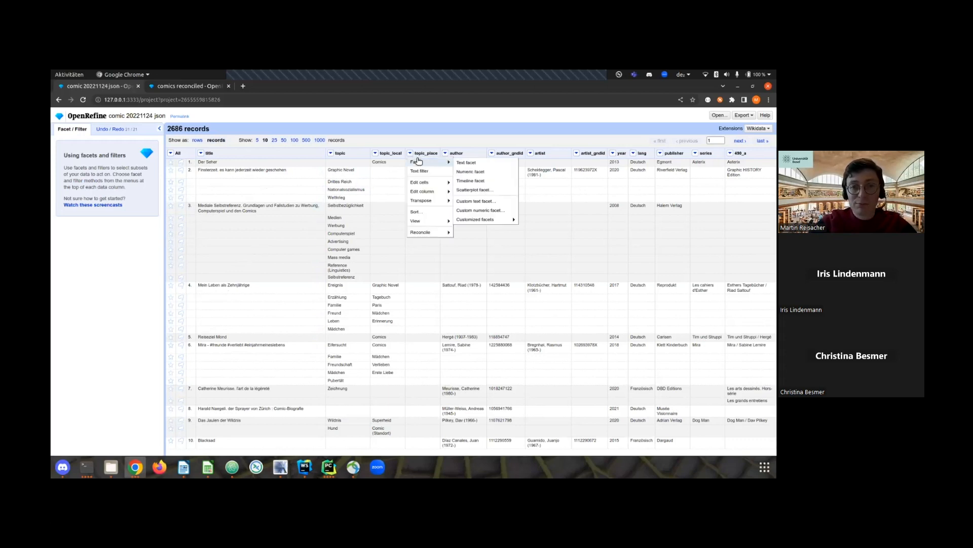
{"action": "left_click", "coordinate": [470, 164]}
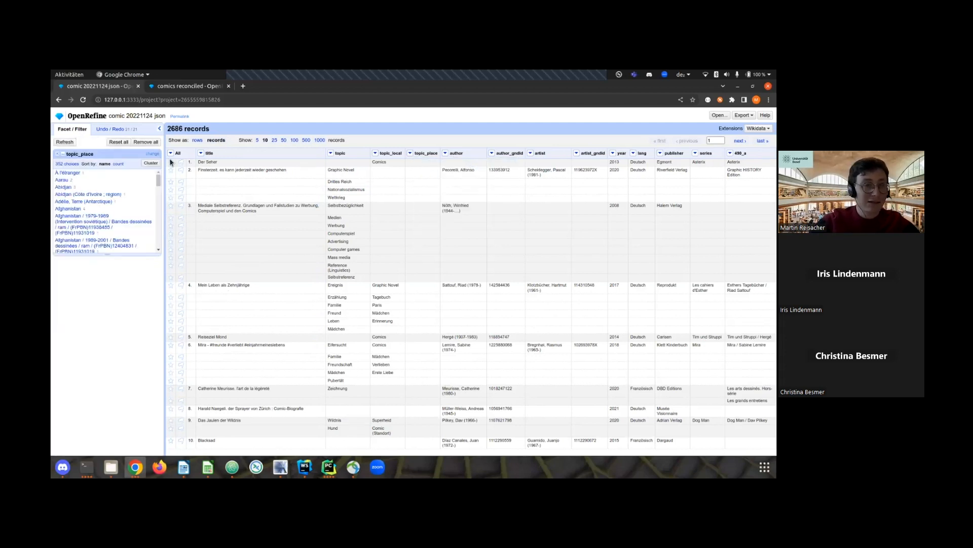
{"action": "left_click", "coordinate": [118, 164]}
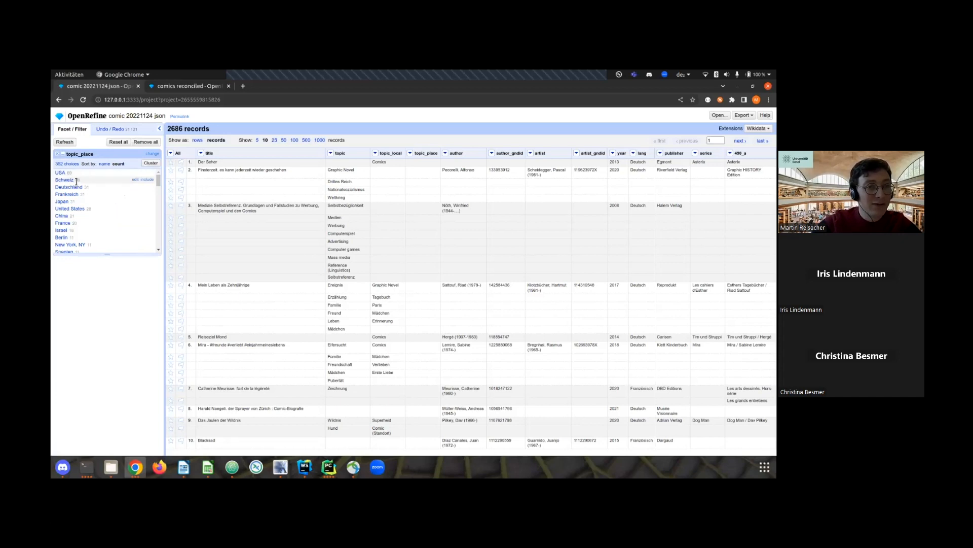
Sort the topic_place facet by name and restrict the records to "Basel".
{"action": "left_click", "coordinate": [105, 164]}
{"action": "left_click_drag", "start_coordinate": [158, 179], "coordinate": [158, 191]}
{"action": "scroll", "coordinate": [98, 203], "scroll_direction": "up", "scroll_amount": 2}
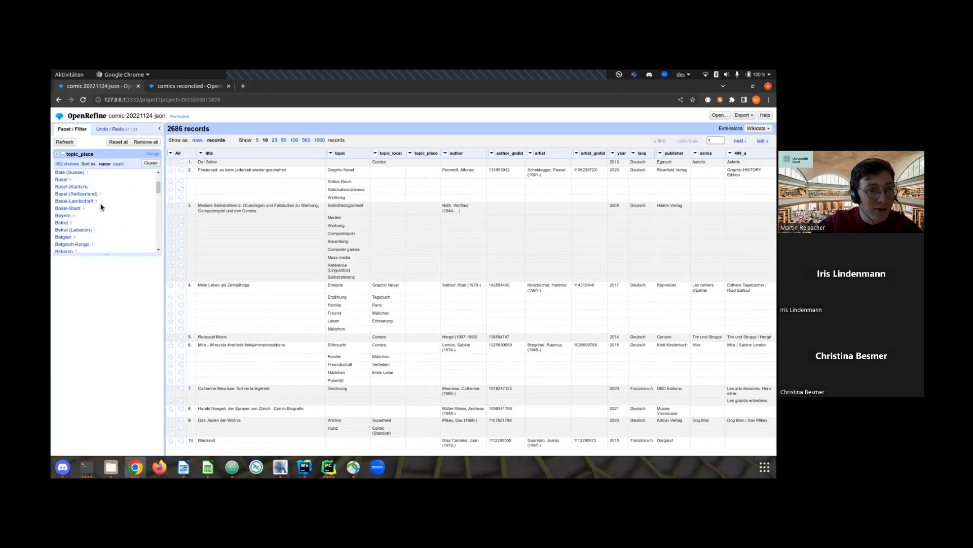
{"action": "left_click", "coordinate": [62, 180]}
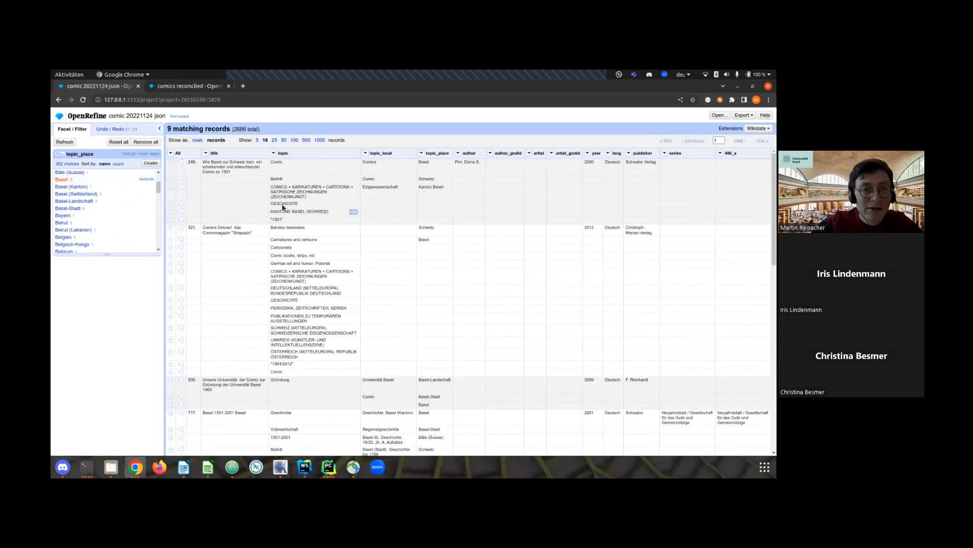
Enlarge the page display and read through the titles and topics of the records matching Basel.
{"action": "key", "text": "ctrl+plus"}
{"action": "key", "text": "ctrl+plus"}
{"action": "key", "text": "ctrl+plus"}
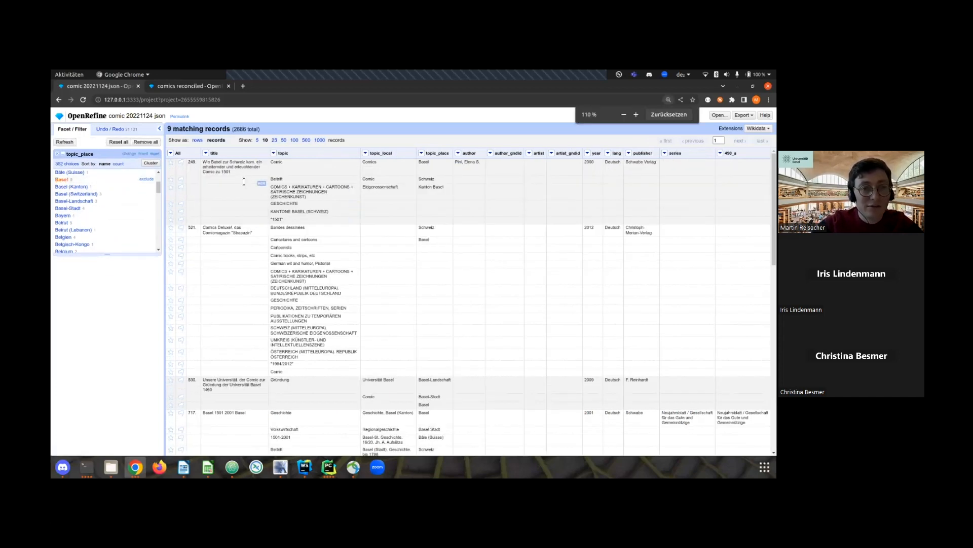
{"action": "key", "text": "ctrl+plus"}
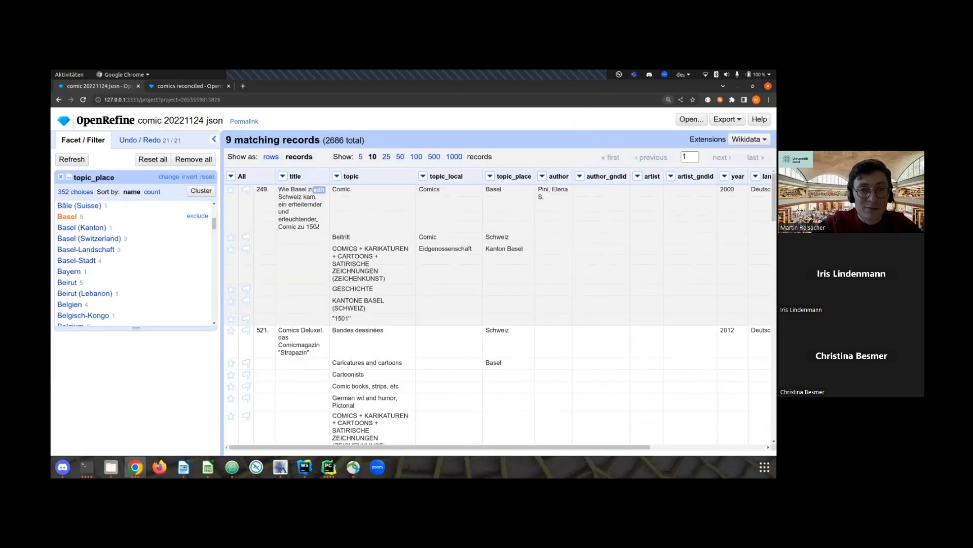
{"action": "scroll", "coordinate": [320, 224], "scroll_direction": "down", "scroll_amount": 5}
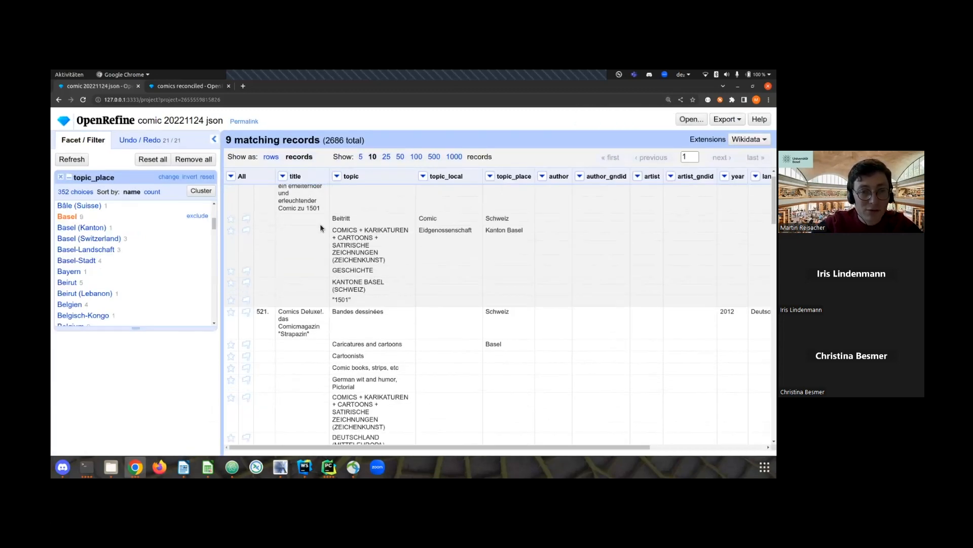
{"action": "scroll", "coordinate": [318, 226], "scroll_direction": "down", "scroll_amount": 2}
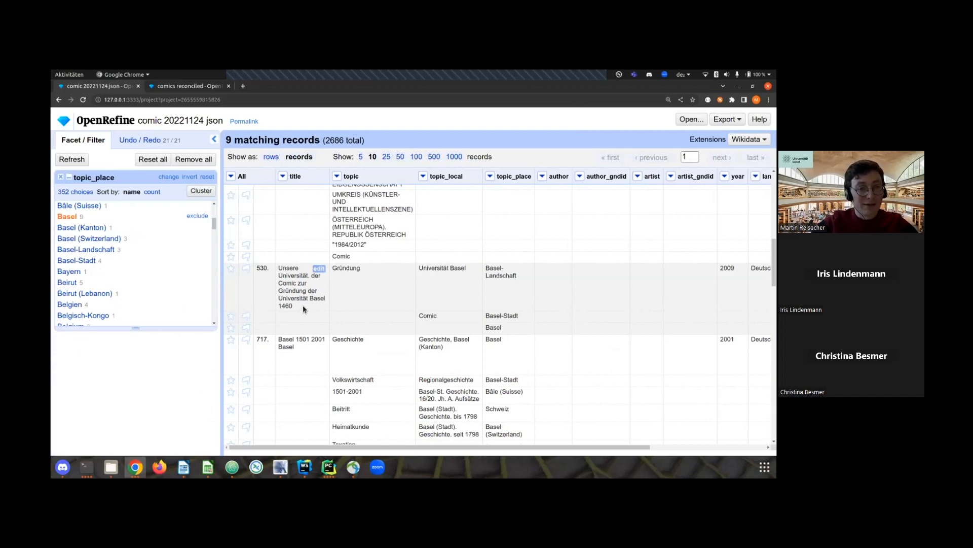
Reduce the page display size, clear the topic_place facet, and add a text facet on the topic column.
{"action": "key", "text": "ctrl+minus"}
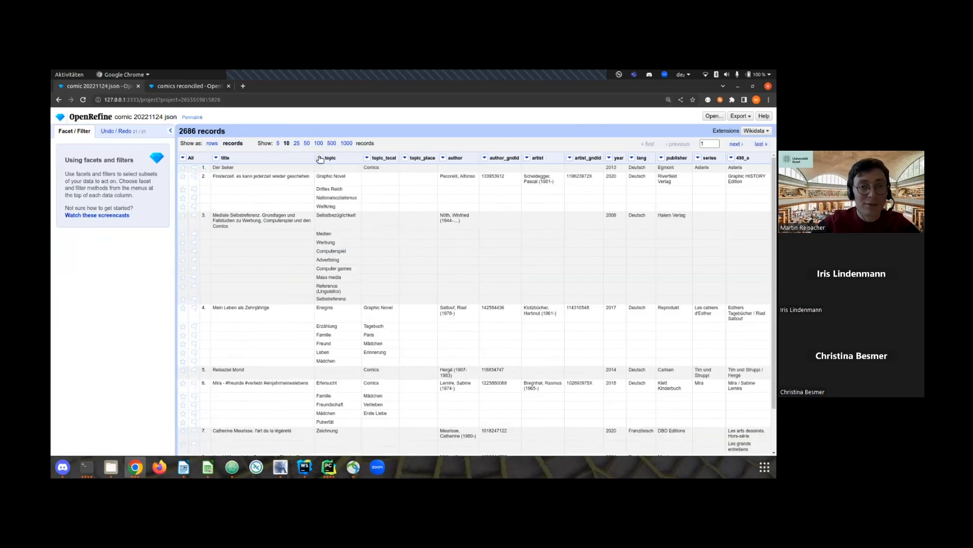
{"action": "left_click", "coordinate": [319, 158]}
{"action": "mouse_move", "coordinate": [330, 168]}
{"action": "left_click", "coordinate": [383, 169]}
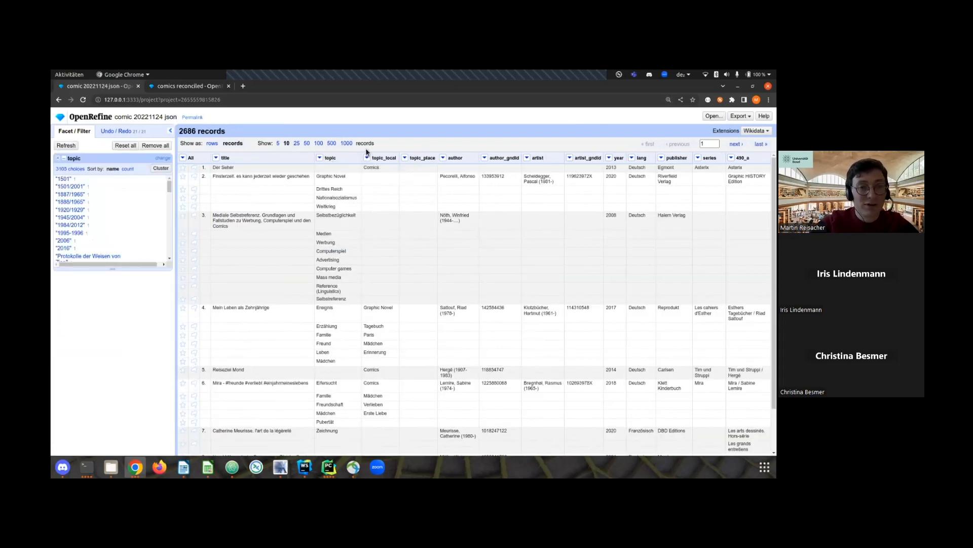
Add a text filter on the topic column, show the data as rows, and filter the topics by "Wissensch".
{"action": "left_click", "coordinate": [320, 158]}
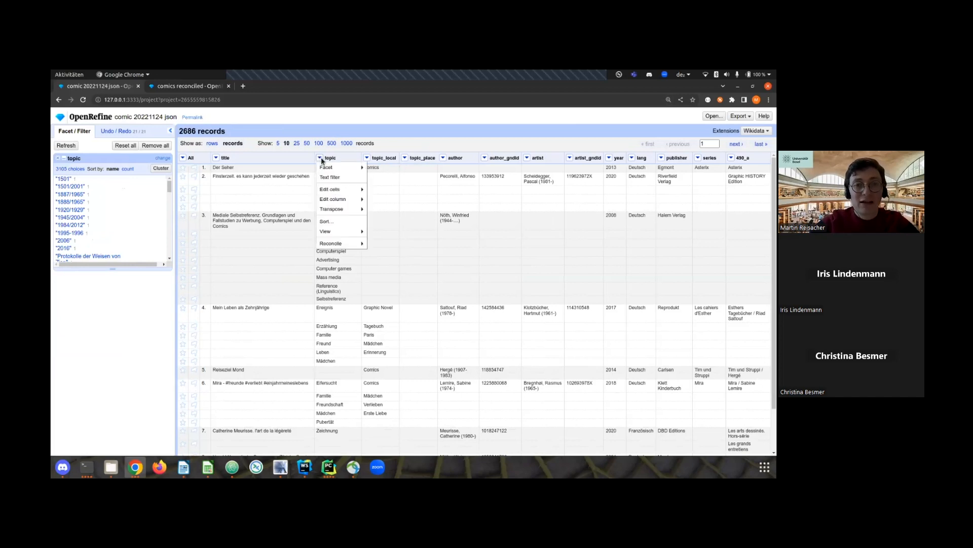
{"action": "left_click", "coordinate": [343, 178]}
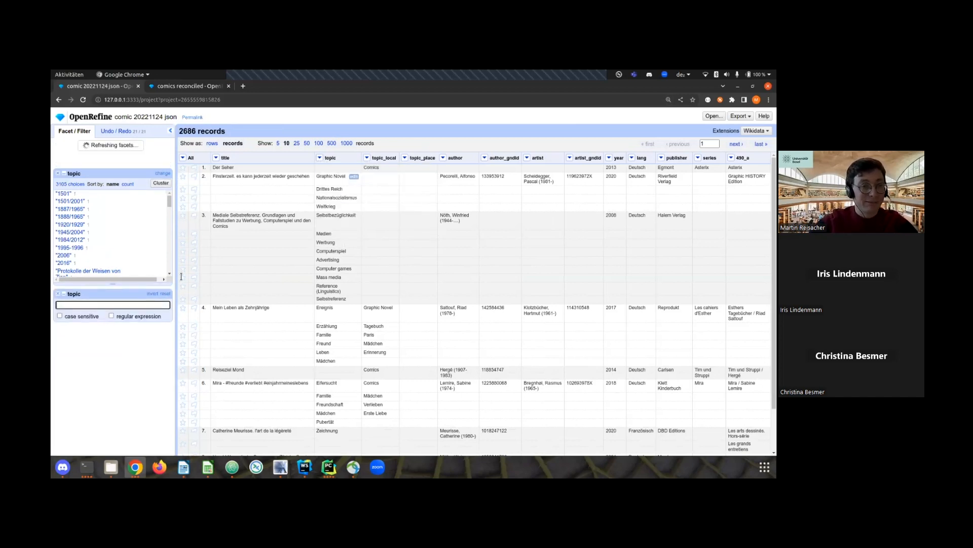
{"action": "left_click", "coordinate": [212, 144]}
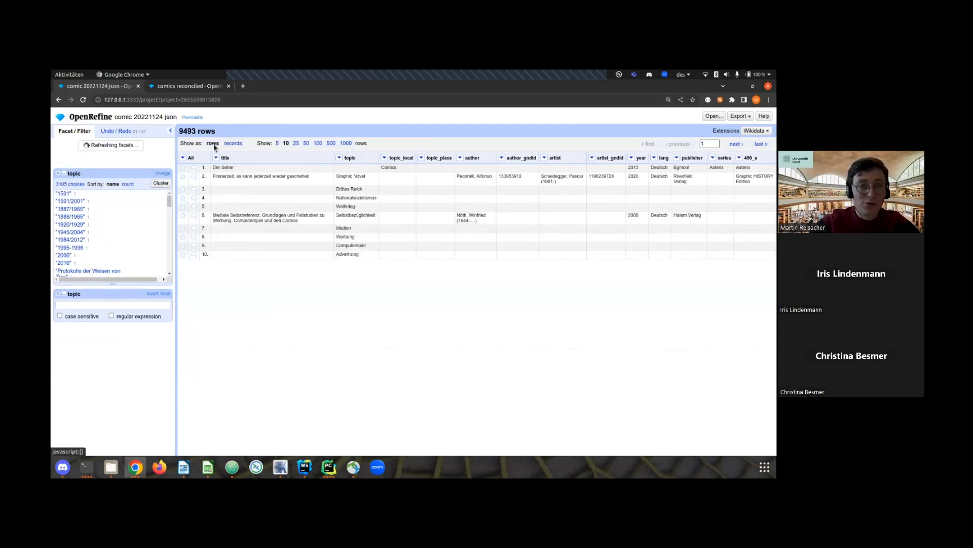
{"action": "left_click", "coordinate": [100, 288]}
{"action": "type", "text": "Wi"}
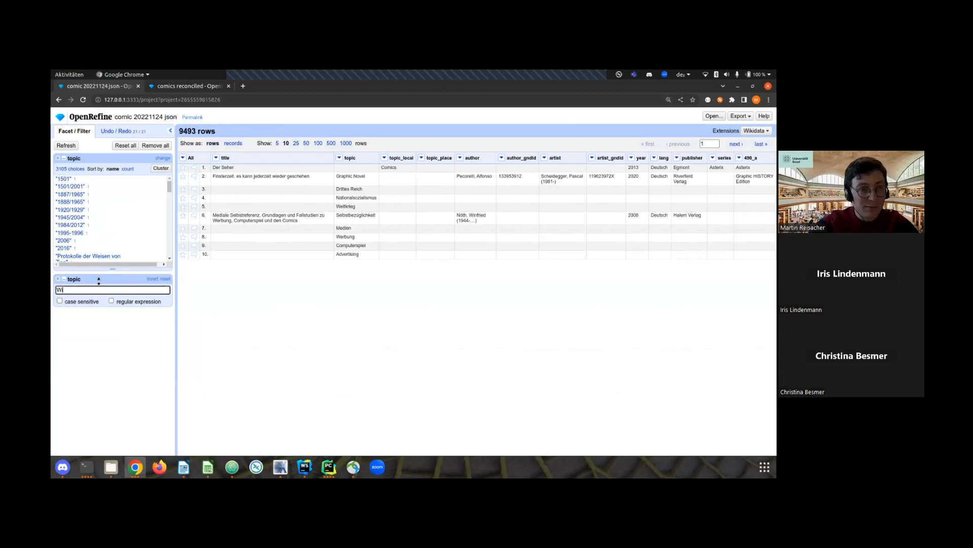
{"action": "type", "text": "ssensch"}
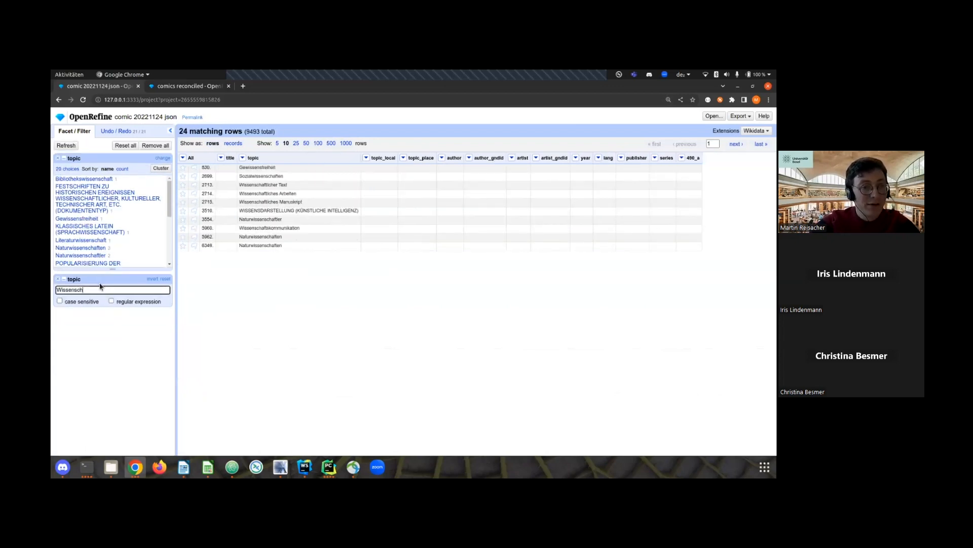
Include the topics "Bibliothekswissenschaft" and "Wissenschaftlerin" in the topic facet selection.
{"action": "mouse_move", "coordinate": [109, 180]}
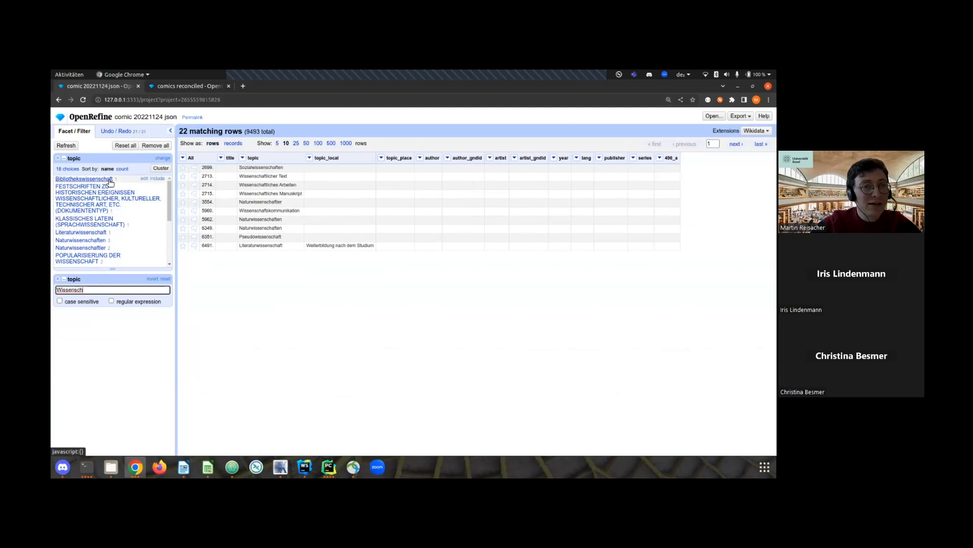
{"action": "left_click", "coordinate": [154, 179]}
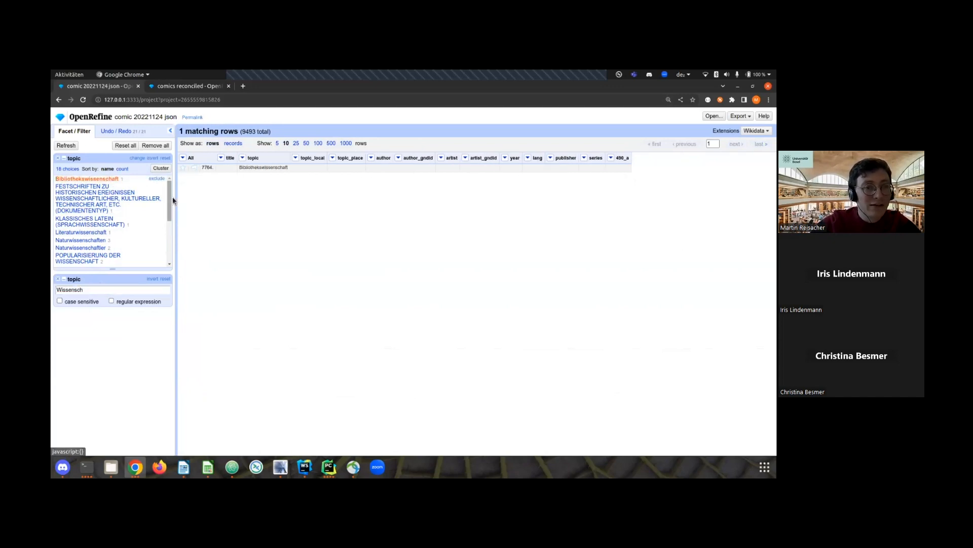
{"action": "left_click_drag", "start_coordinate": [169, 197], "coordinate": [168, 226]}
{"action": "mouse_move", "coordinate": [134, 232]}
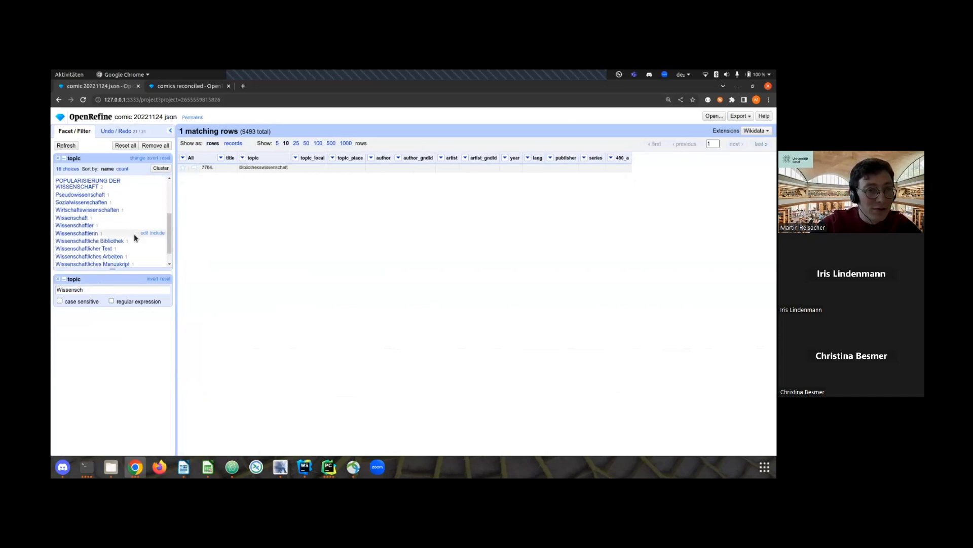
{"action": "left_click", "coordinate": [158, 233]}
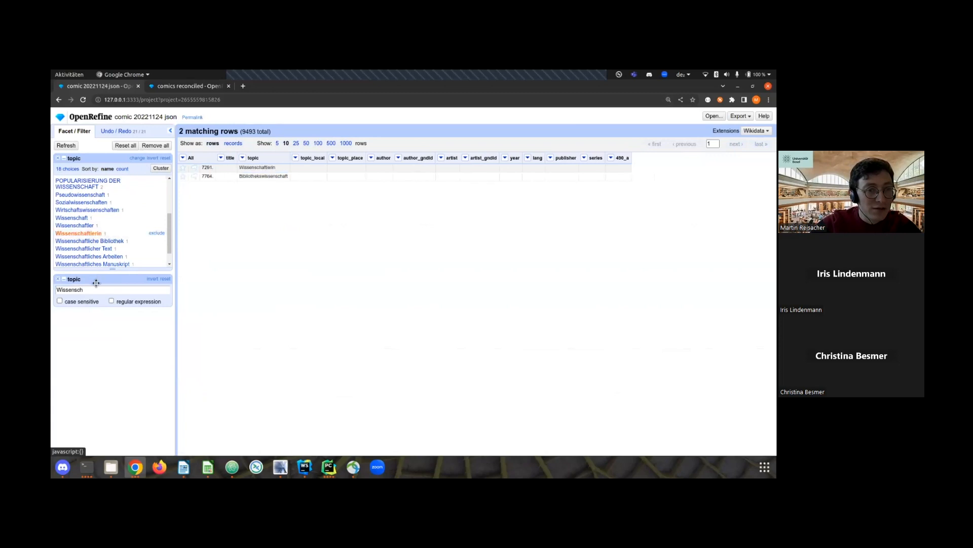
Change the topic text filter to "Science" and add the topic "Science" to the facet selection.
{"action": "left_click", "coordinate": [84, 290]}
{"action": "left_click_drag", "start_coordinate": [84, 289], "coordinate": [53, 290]}
{"action": "type", "text": "Science"}
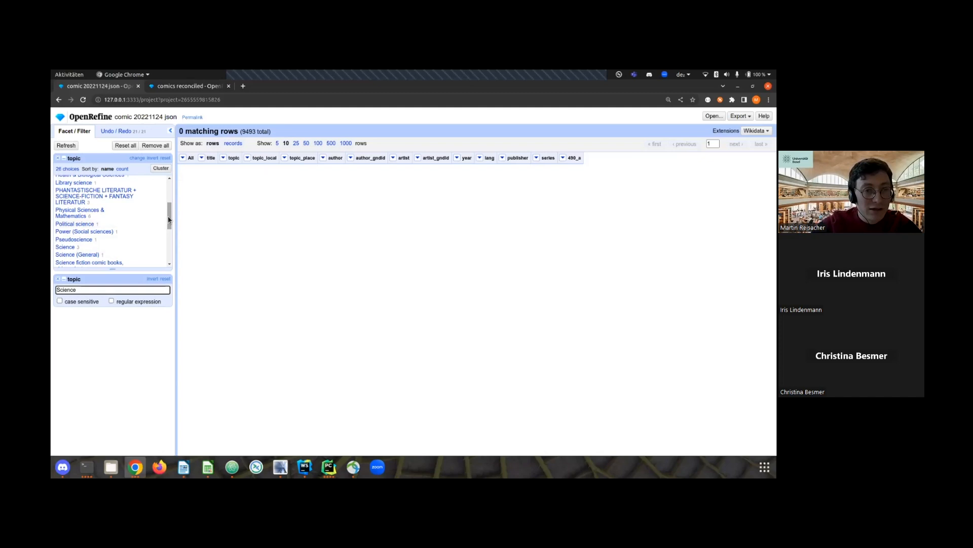
{"action": "left_click_drag", "start_coordinate": [169, 219], "coordinate": [169, 223]}
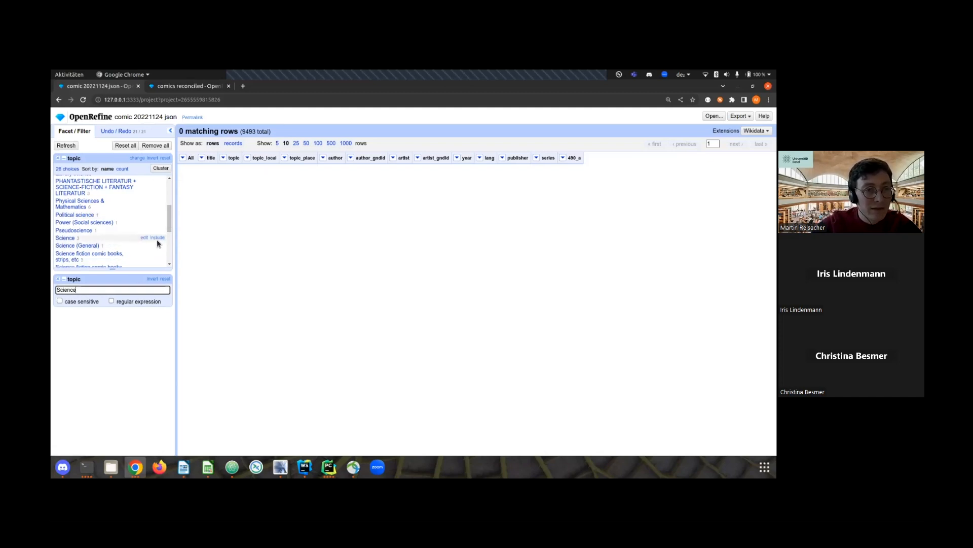
{"action": "left_click", "coordinate": [157, 239]}
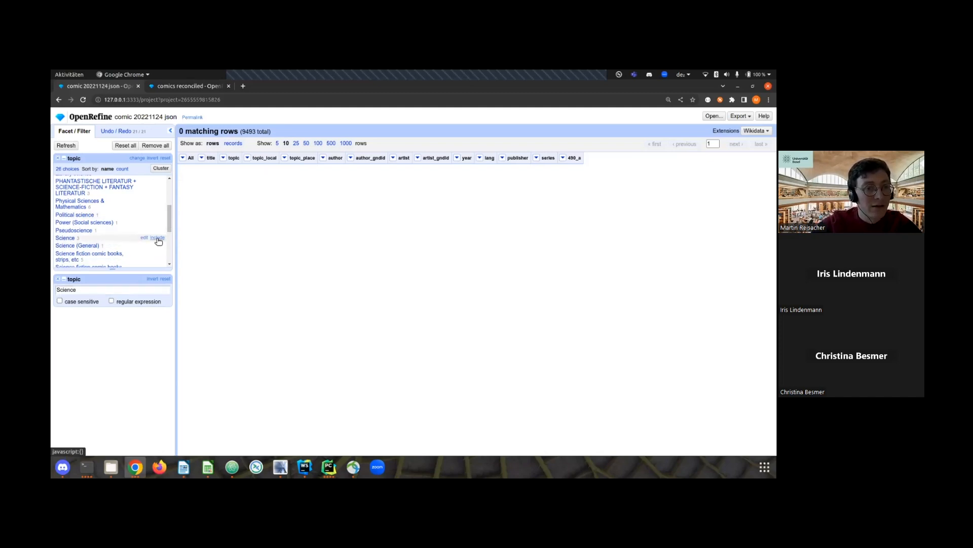
Remove the topic text filter and review the titles and topics of the selected entries as full records.
{"action": "left_click", "coordinate": [58, 280]}
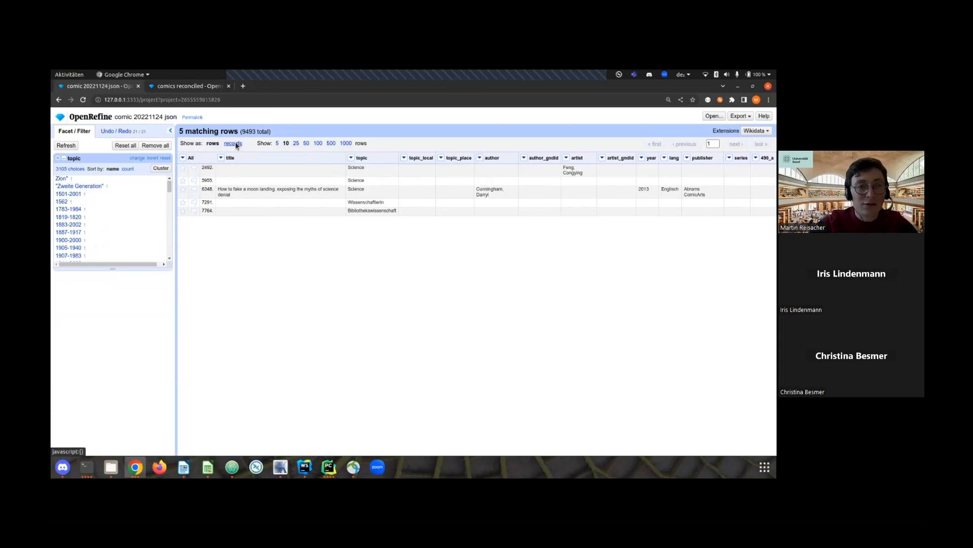
{"action": "left_click", "coordinate": [235, 144]}
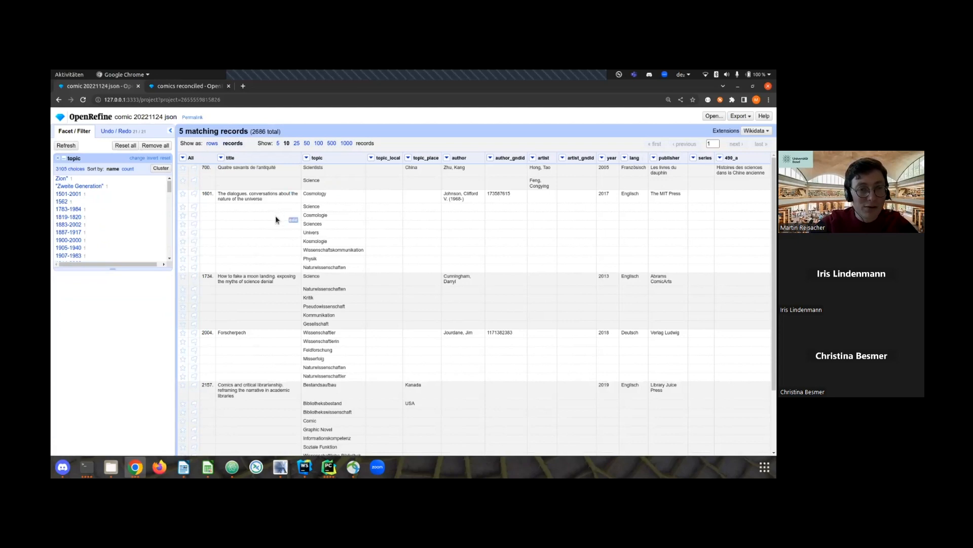
{"action": "scroll", "coordinate": [275, 217], "scroll_direction": "down", "scroll_amount": 3}
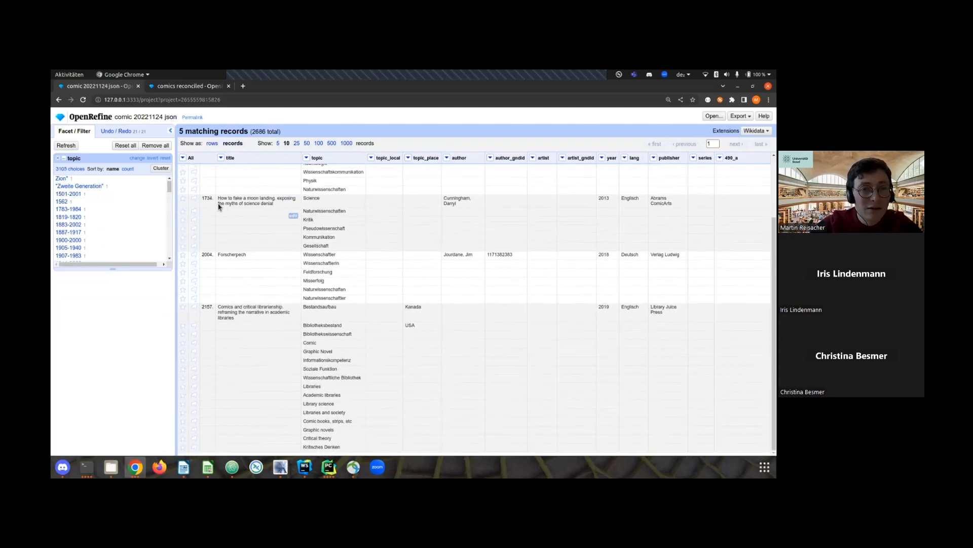
{"action": "left_click_drag", "start_coordinate": [221, 198], "coordinate": [277, 210]}
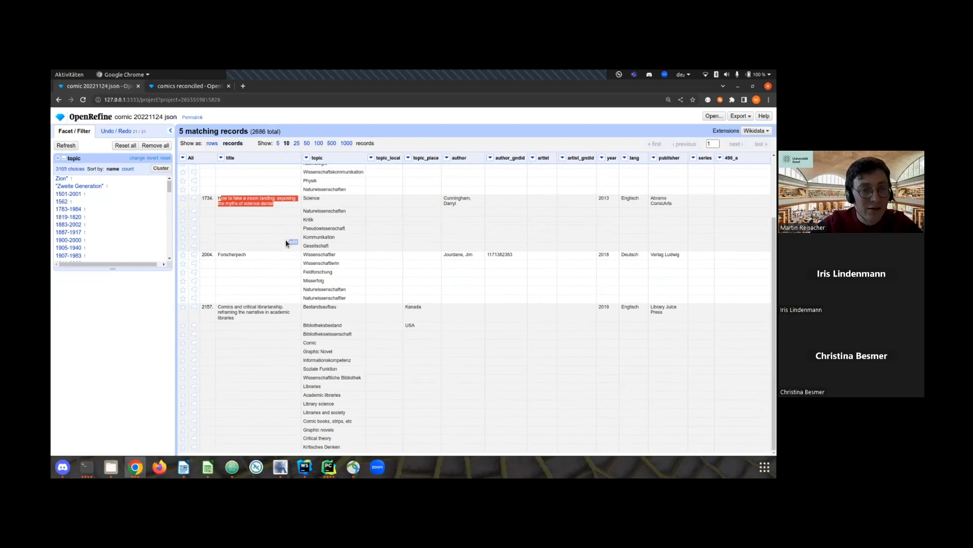
{"action": "left_click", "coordinate": [236, 255]}
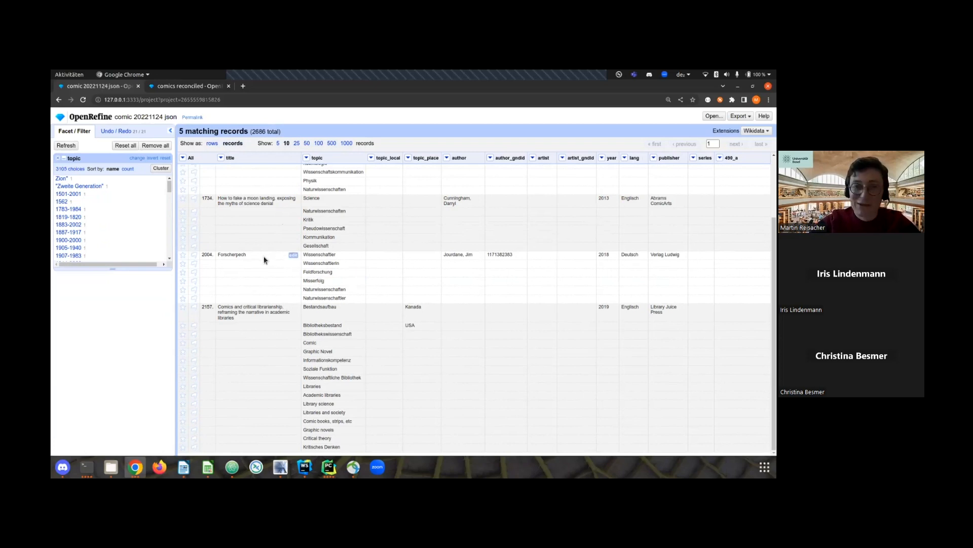
{"action": "left_click_drag", "start_coordinate": [227, 255], "coordinate": [247, 259]}
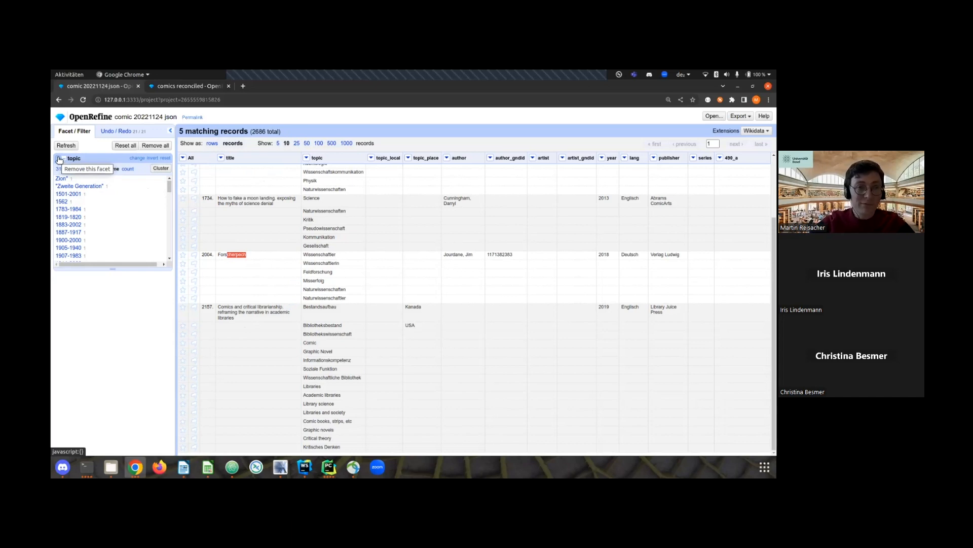
Replace the topic facet with a text facet on the publisher column, sorted by count.
{"action": "left_click", "coordinate": [59, 160]}
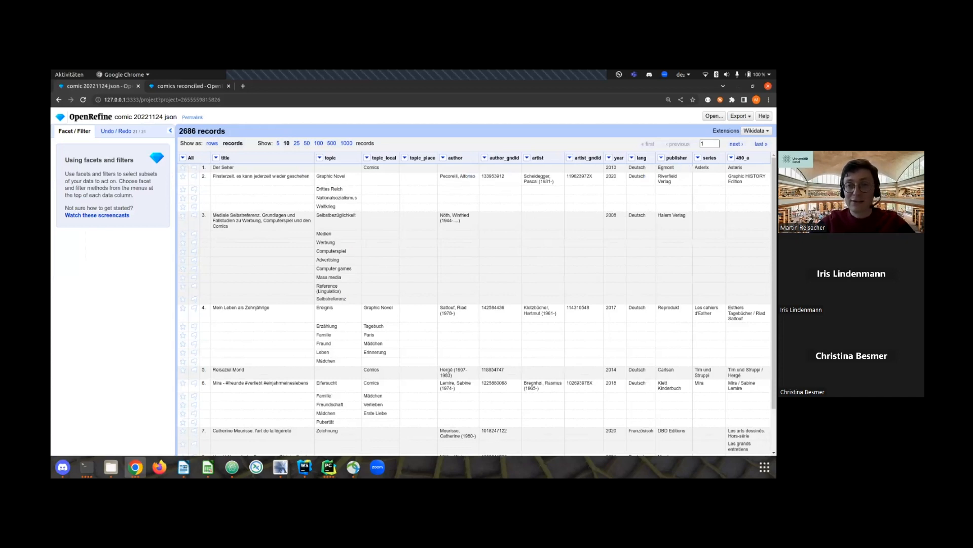
{"action": "left_click", "coordinate": [662, 158]}
{"action": "mouse_move", "coordinate": [674, 167]}
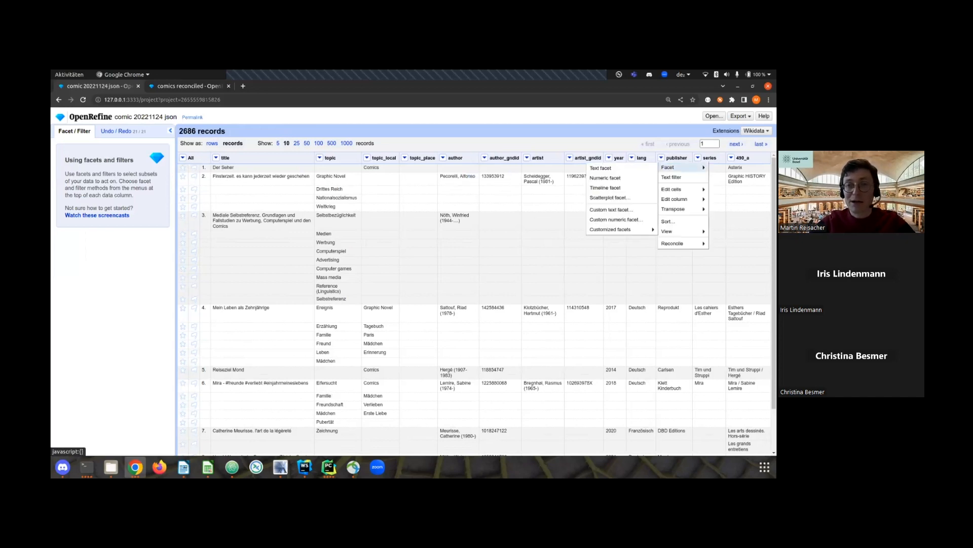
{"action": "left_click", "coordinate": [633, 172]}
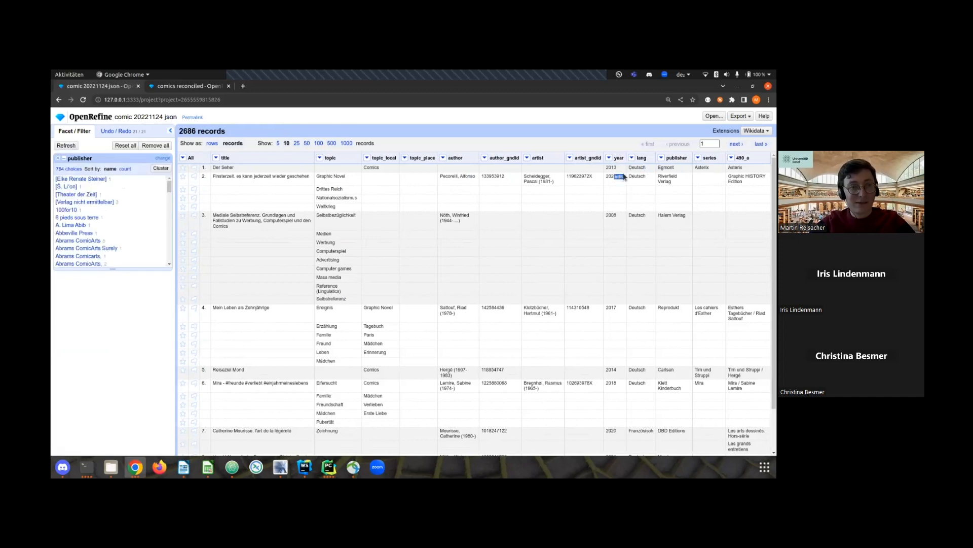
{"action": "left_click", "coordinate": [129, 169]}
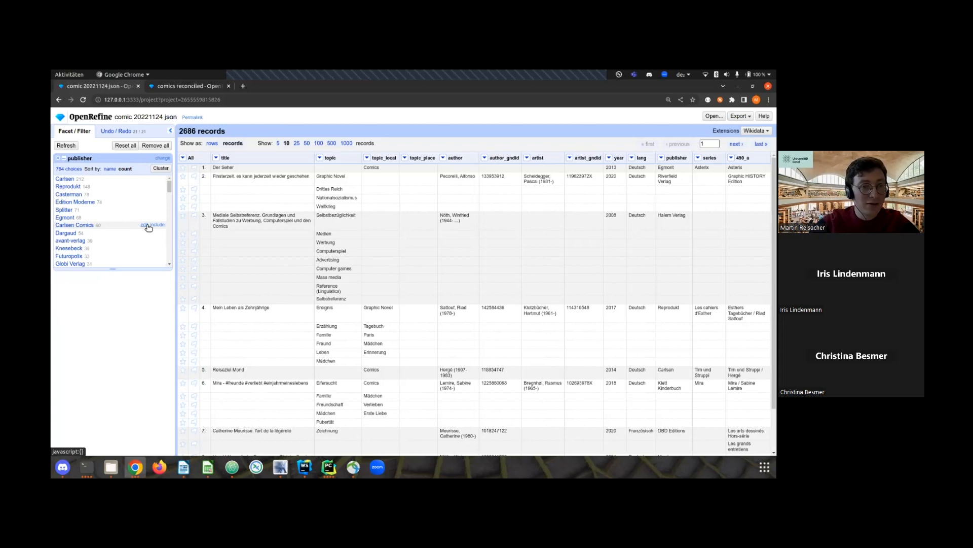
Rename the publisher value "Carlsen Comics" to "Carlsen" across all its cells through the facet.
{"action": "left_click", "coordinate": [145, 226]}
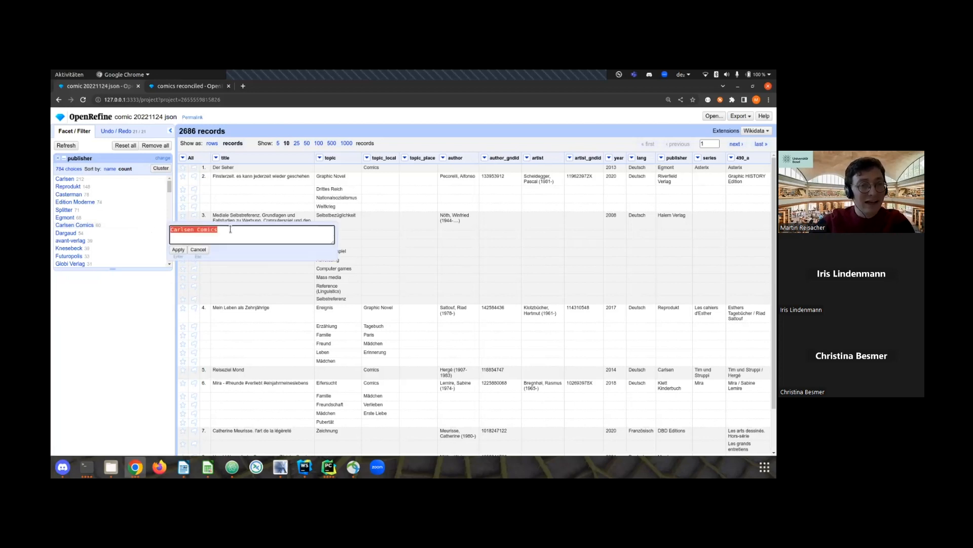
{"action": "left_click_drag", "start_coordinate": [194, 229], "coordinate": [239, 229]}
{"action": "key", "text": "BackSpace"}
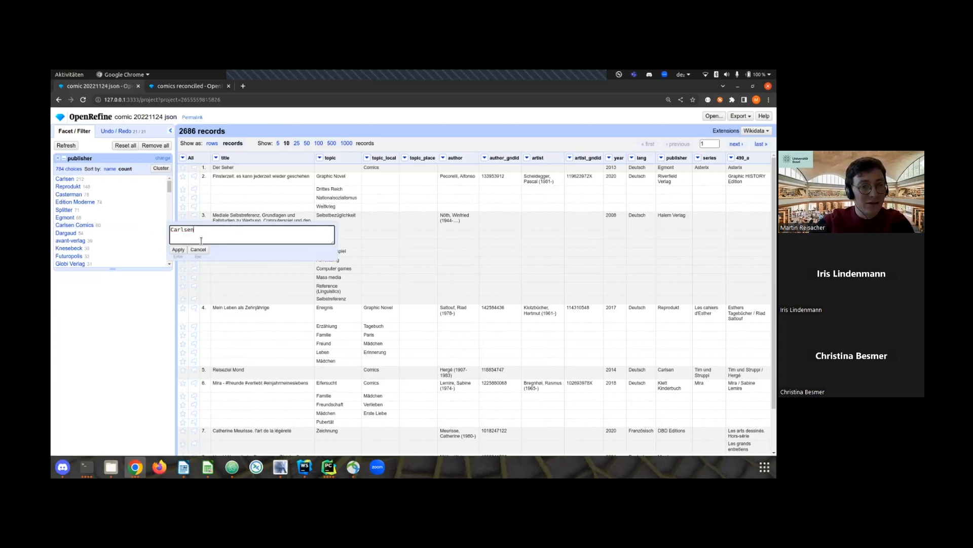
{"action": "left_click", "coordinate": [178, 249]}
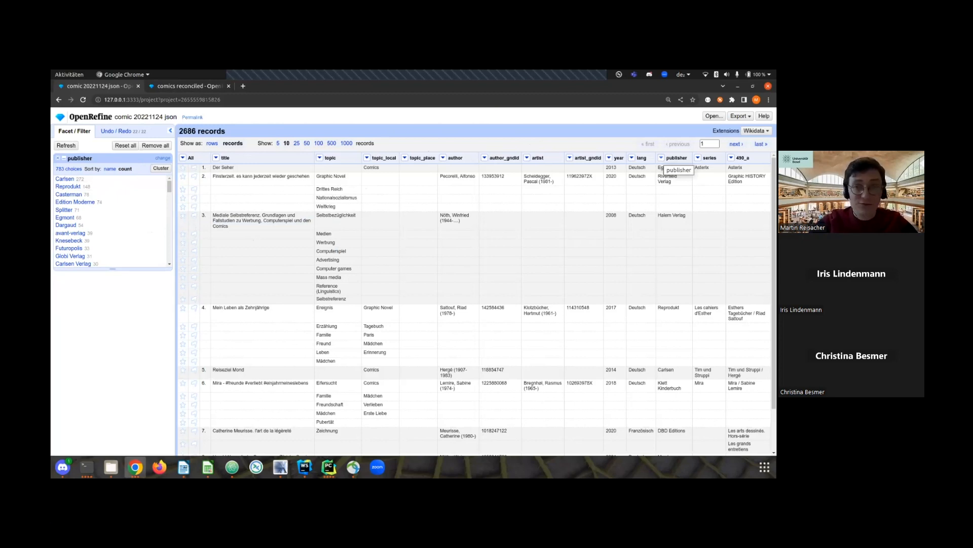
Cluster the publisher column's values with the key collision Fingerprint method and merge all the clusters found.
{"action": "left_click", "coordinate": [661, 158]}
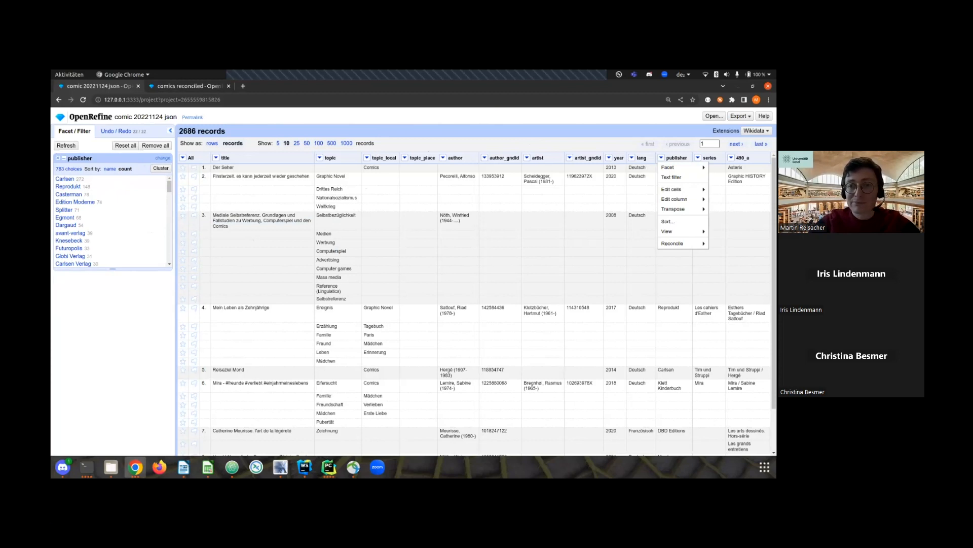
{"action": "mouse_move", "coordinate": [671, 189]}
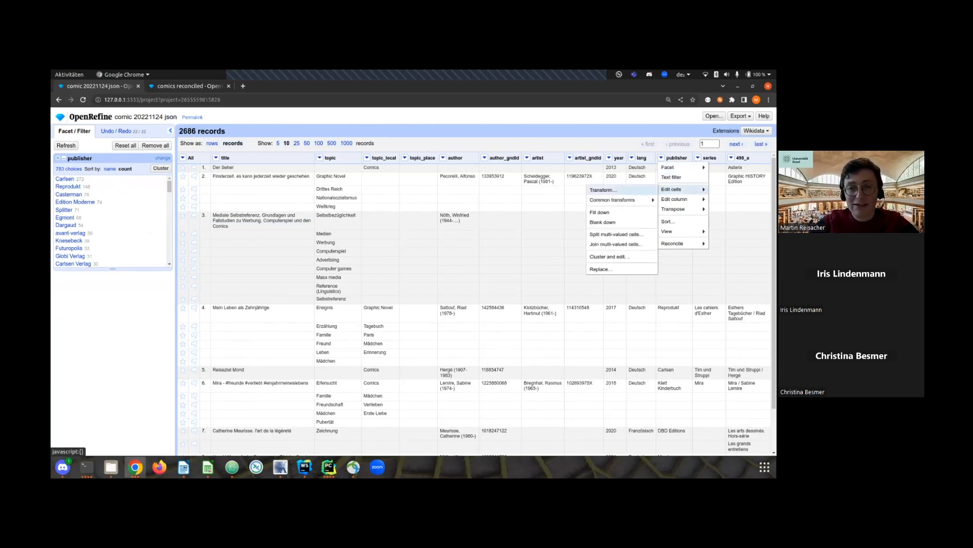
{"action": "left_click", "coordinate": [626, 259]}
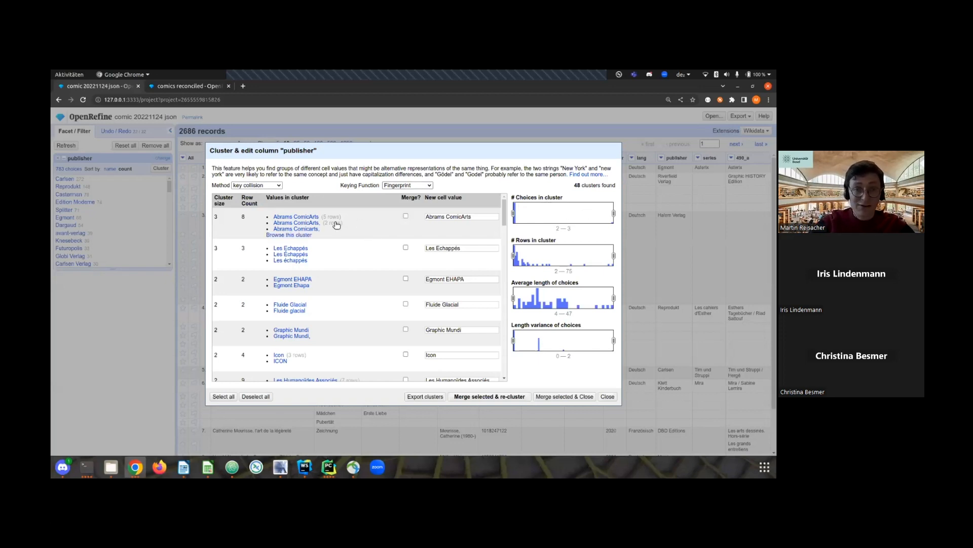
{"action": "left_click", "coordinate": [222, 397]}
{"action": "scroll", "coordinate": [369, 294], "scroll_direction": "down", "scroll_amount": 3}
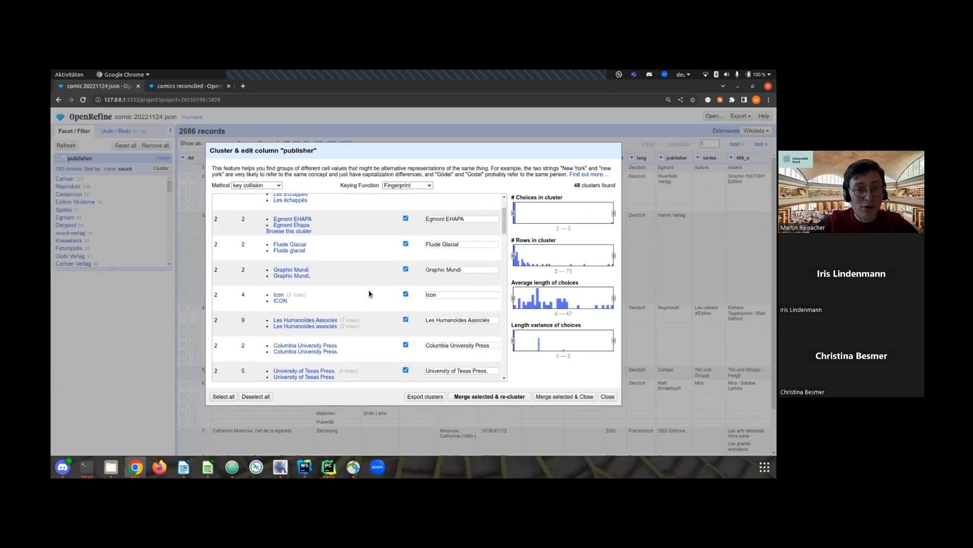
{"action": "left_click_drag", "start_coordinate": [504, 233], "coordinate": [509, 210]}
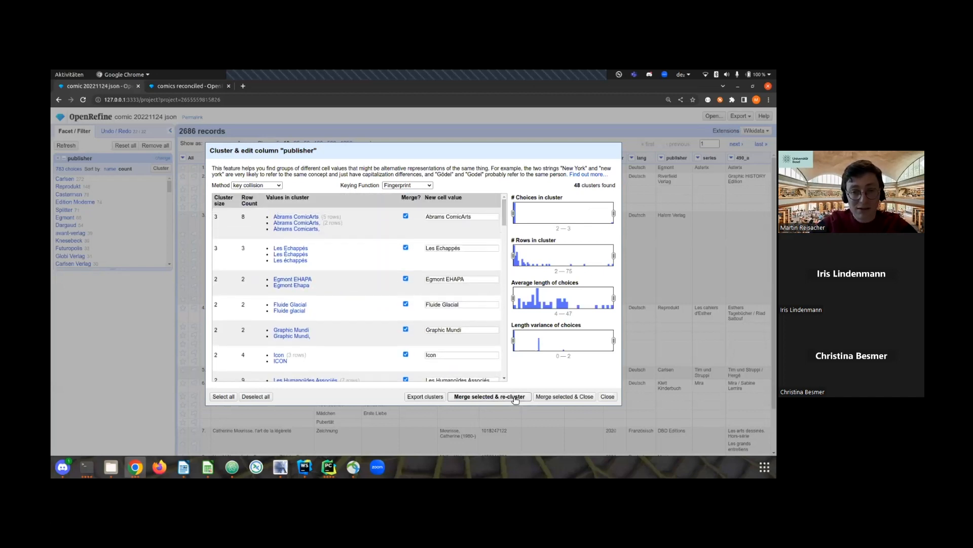
{"action": "left_click", "coordinate": [558, 399]}
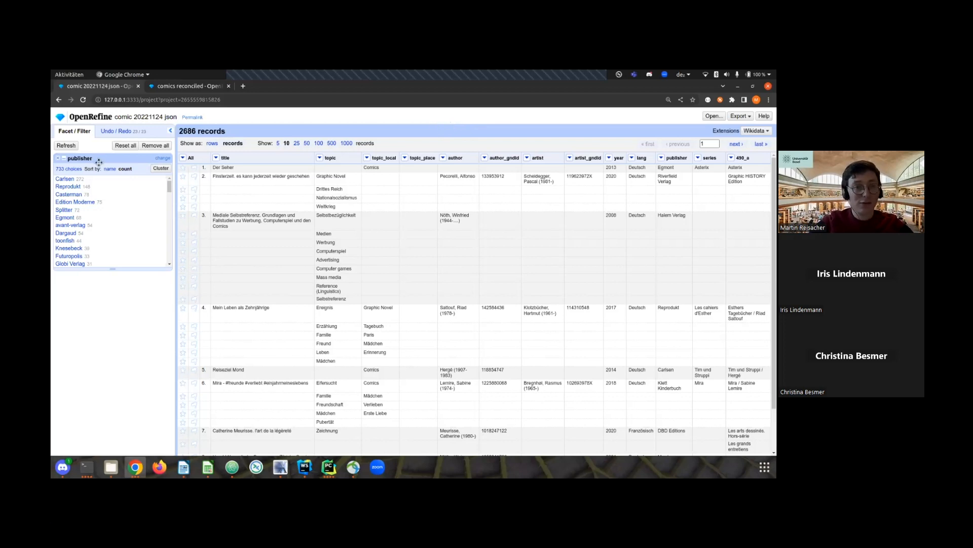
Replace the publisher facet with a text facet on the series column, sorted by count.
{"action": "left_click", "coordinate": [59, 158]}
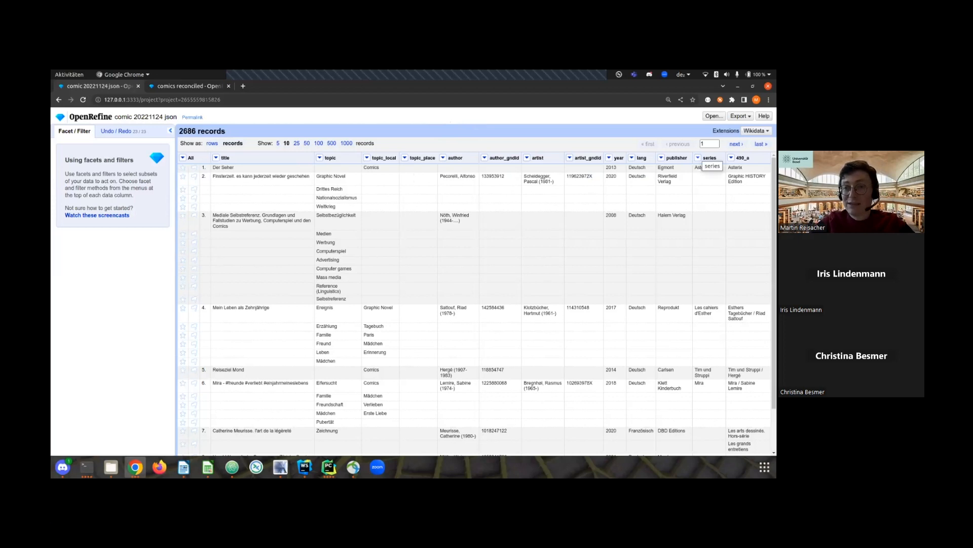
{"action": "left_click", "coordinate": [698, 158]}
{"action": "mouse_move", "coordinate": [709, 167]}
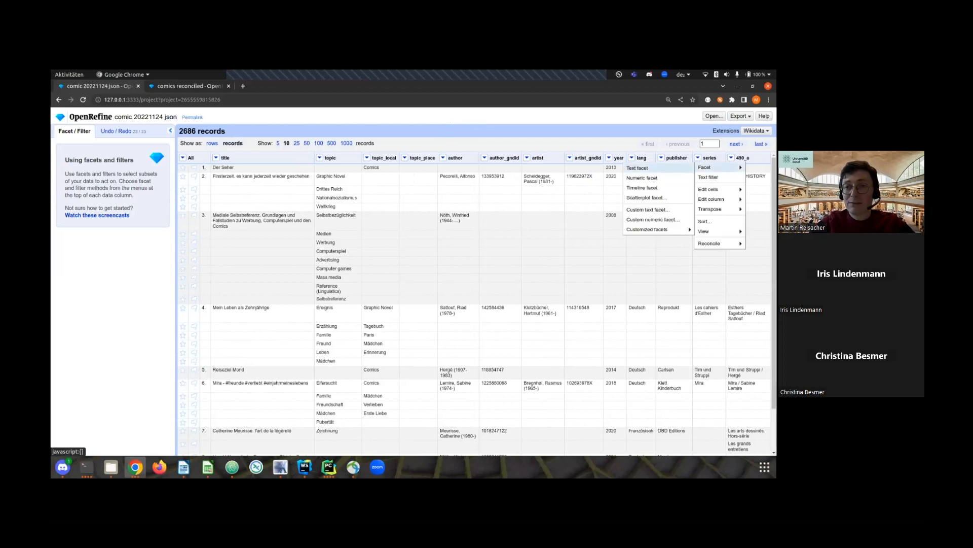
{"action": "left_click", "coordinate": [638, 168]}
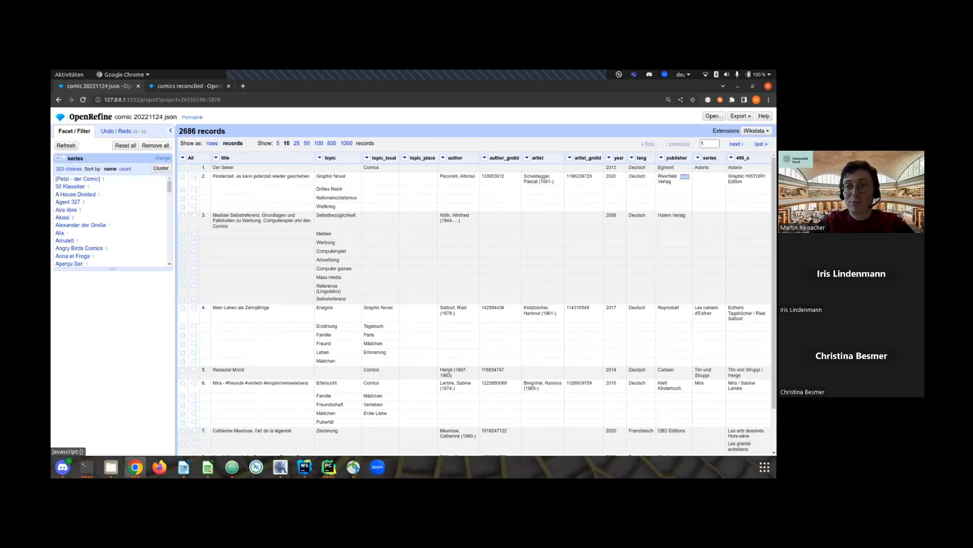
{"action": "left_click", "coordinate": [125, 169]}
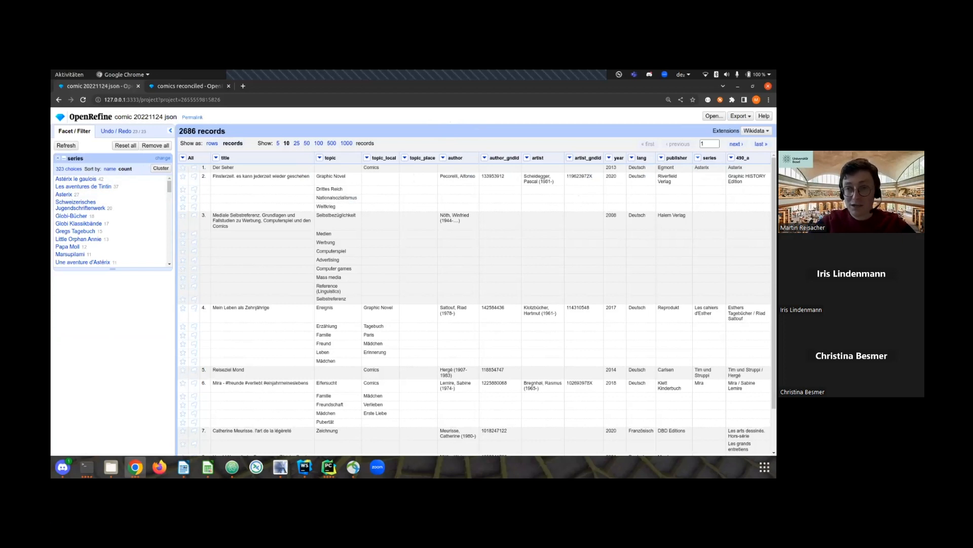
Reconcile the series column against Wikidata using the type comic book series (Q14406742), with automatic matching of high-confidence candidates.
{"action": "left_click", "coordinate": [698, 157]}
{"action": "mouse_move", "coordinate": [710, 243]}
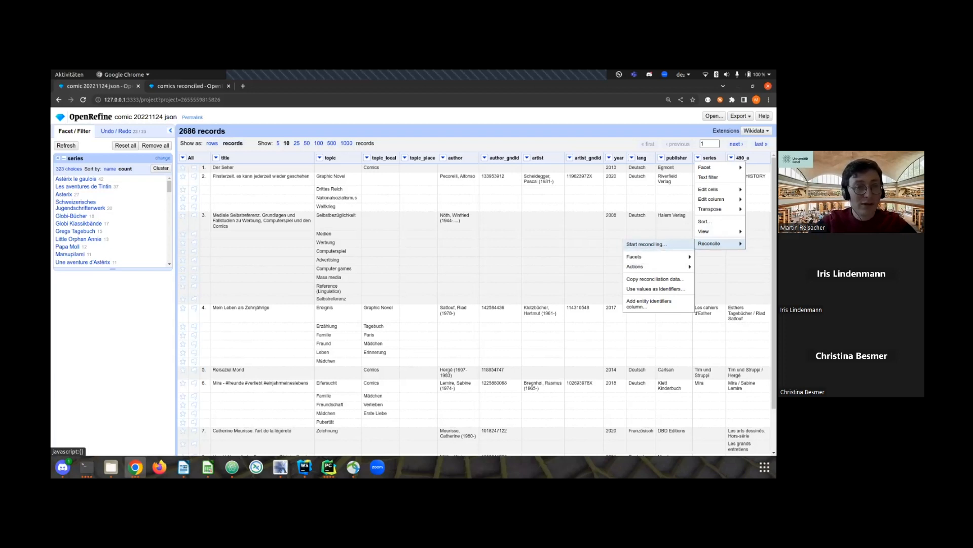
{"action": "left_click", "coordinate": [645, 244]}
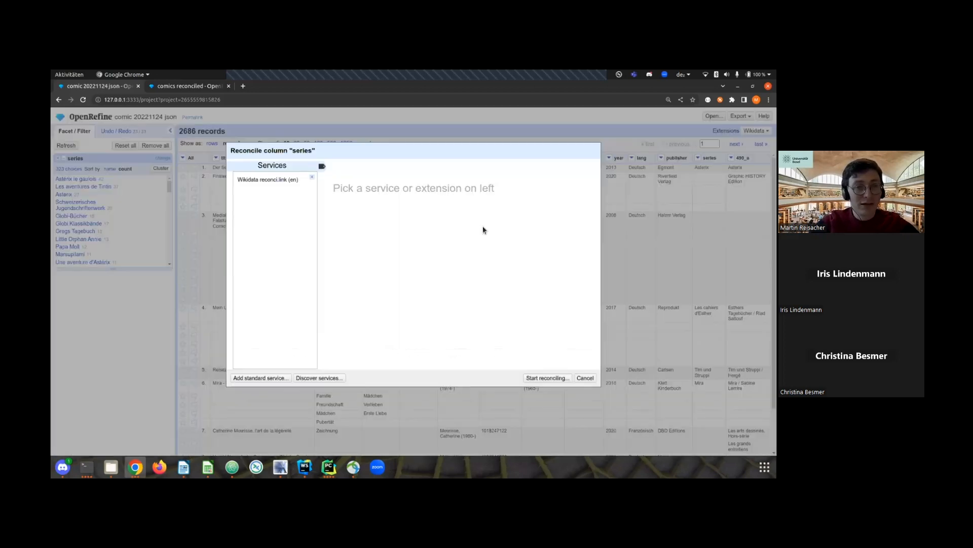
{"action": "left_click", "coordinate": [267, 179]}
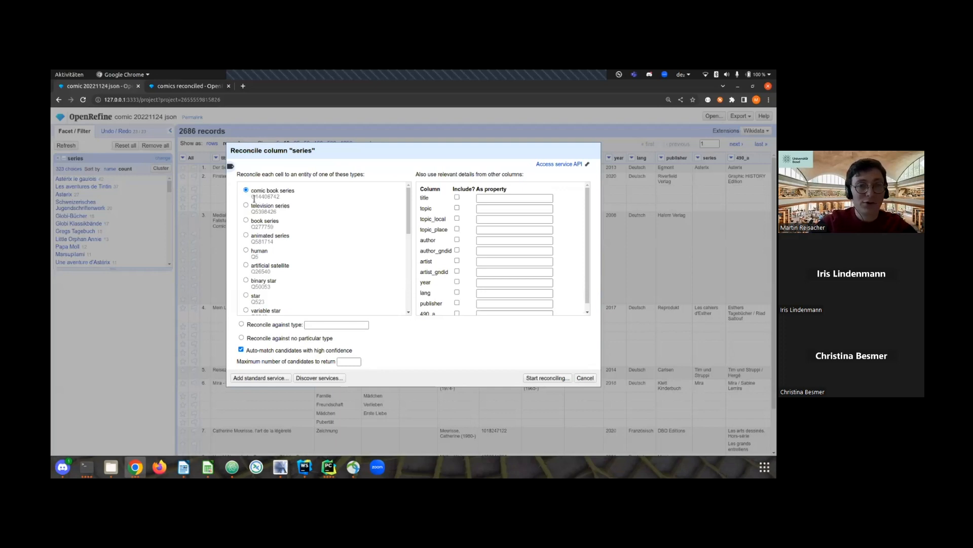
{"action": "left_click_drag", "start_coordinate": [252, 198], "coordinate": [284, 197]}
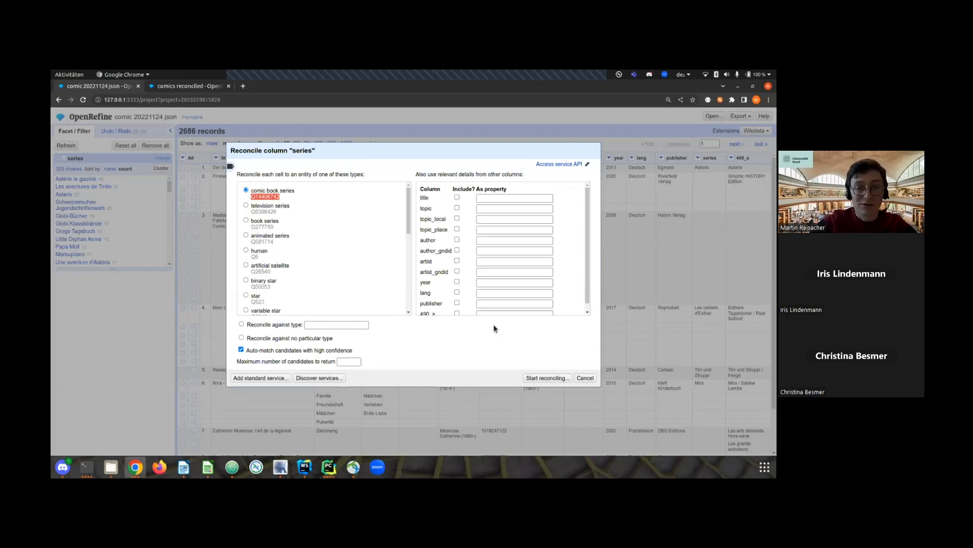
{"action": "left_click", "coordinate": [541, 378]}
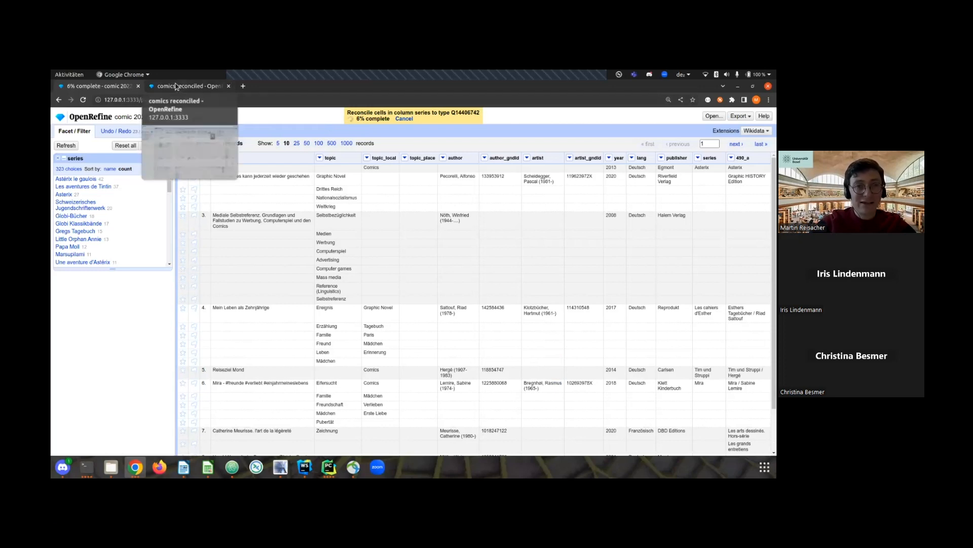
Open the Wikidata entry for the Asterix series from the comics reconciled project and examine its statements.
{"action": "left_click", "coordinate": [180, 87]}
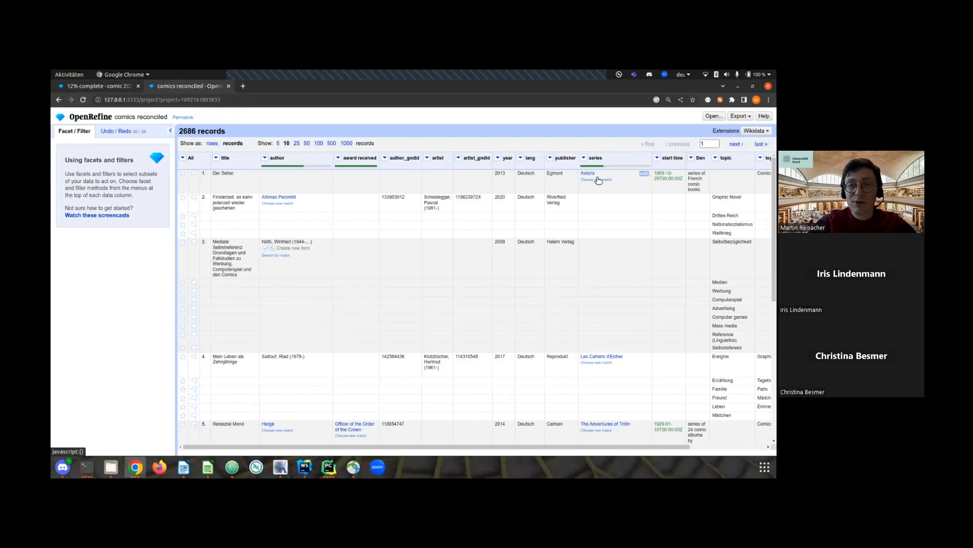
{"action": "mouse_move", "coordinate": [591, 175]}
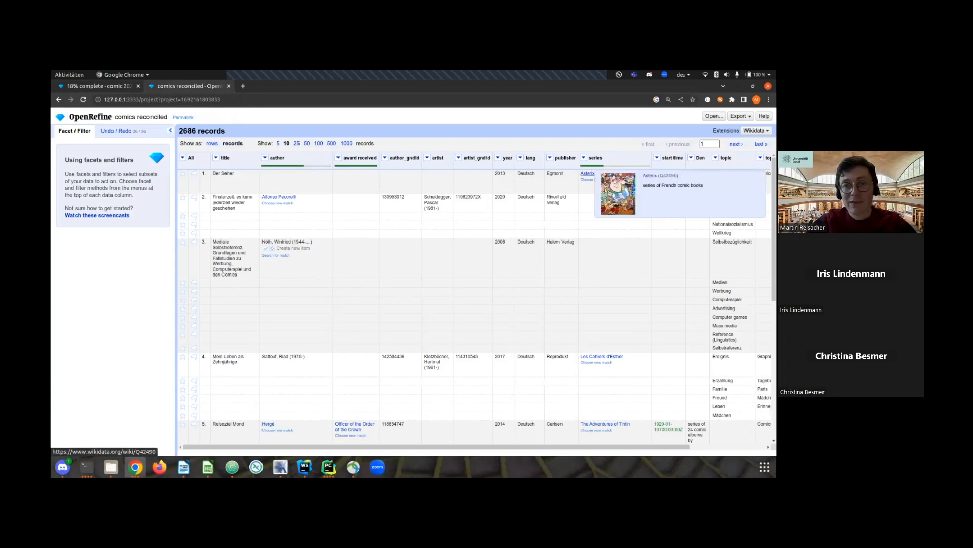
{"action": "left_click", "coordinate": [588, 173]}
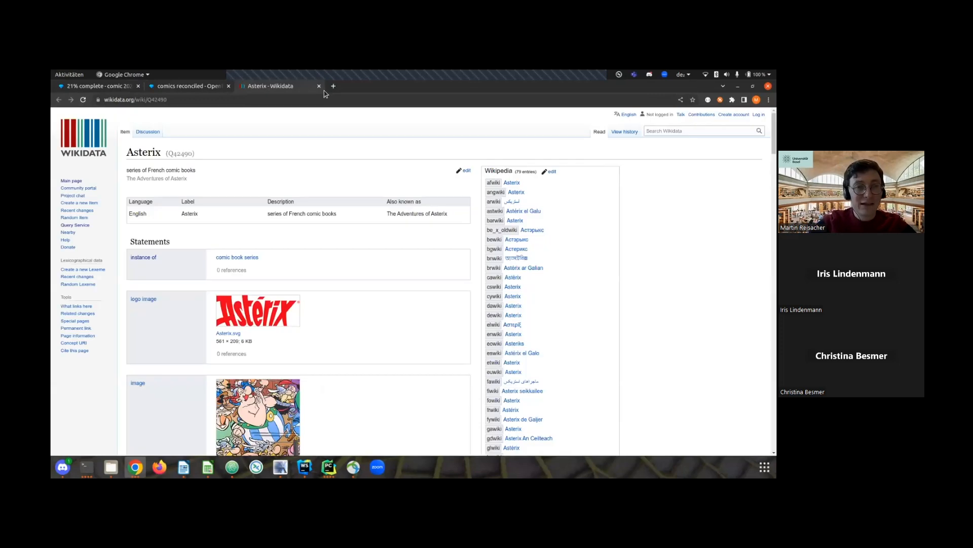
{"action": "scroll", "coordinate": [299, 185], "scroll_direction": "down", "scroll_amount": 1}
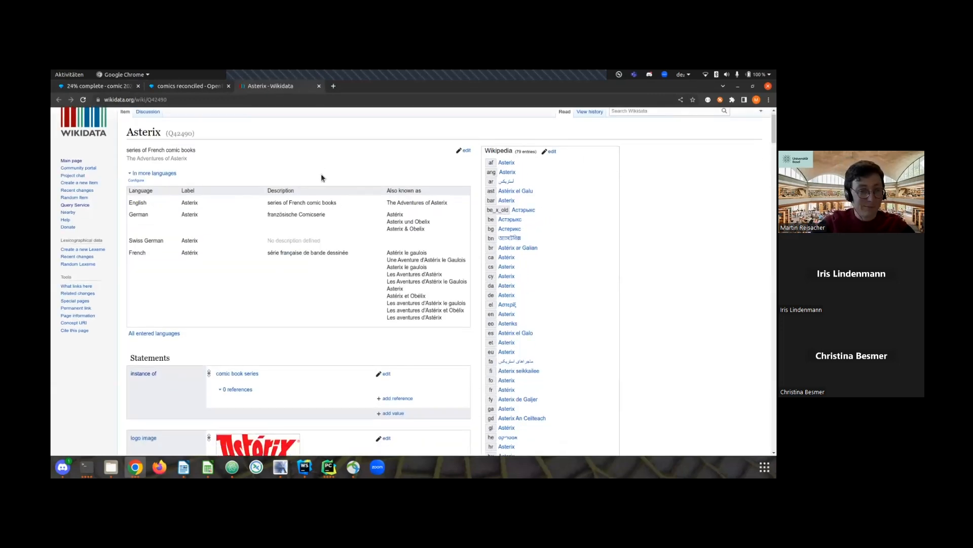
{"action": "scroll", "coordinate": [321, 178], "scroll_direction": "down", "scroll_amount": 3}
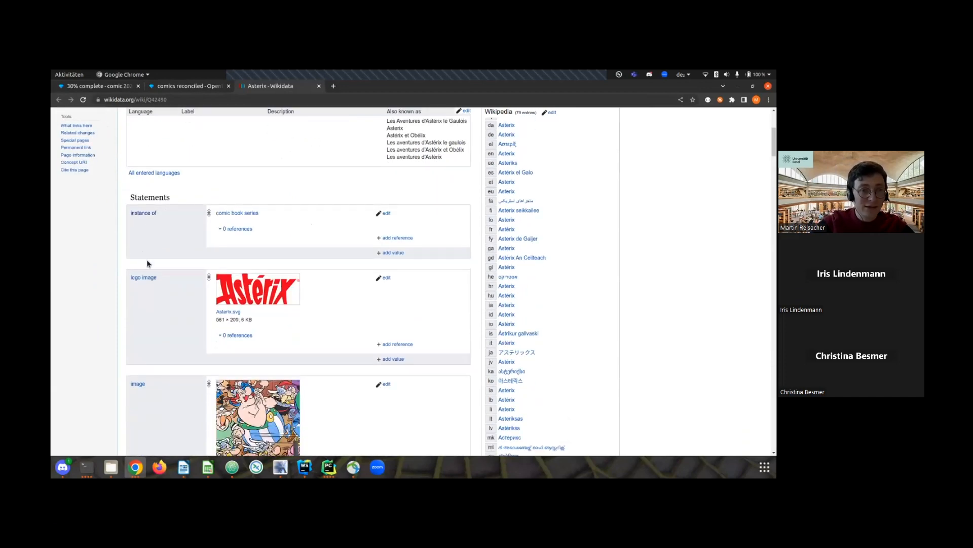
{"action": "scroll", "coordinate": [157, 279], "scroll_direction": "down", "scroll_amount": 2}
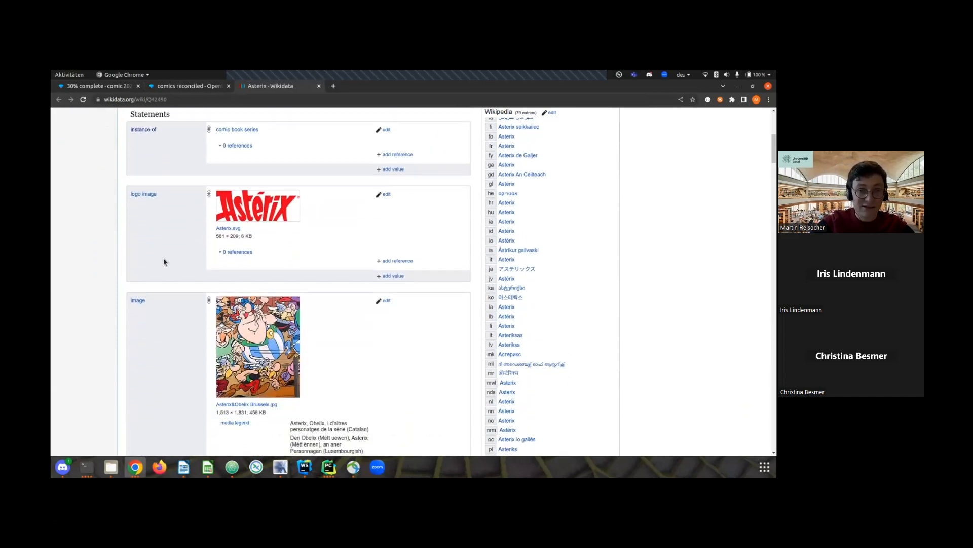
{"action": "scroll", "coordinate": [164, 262], "scroll_direction": "down", "scroll_amount": 2}
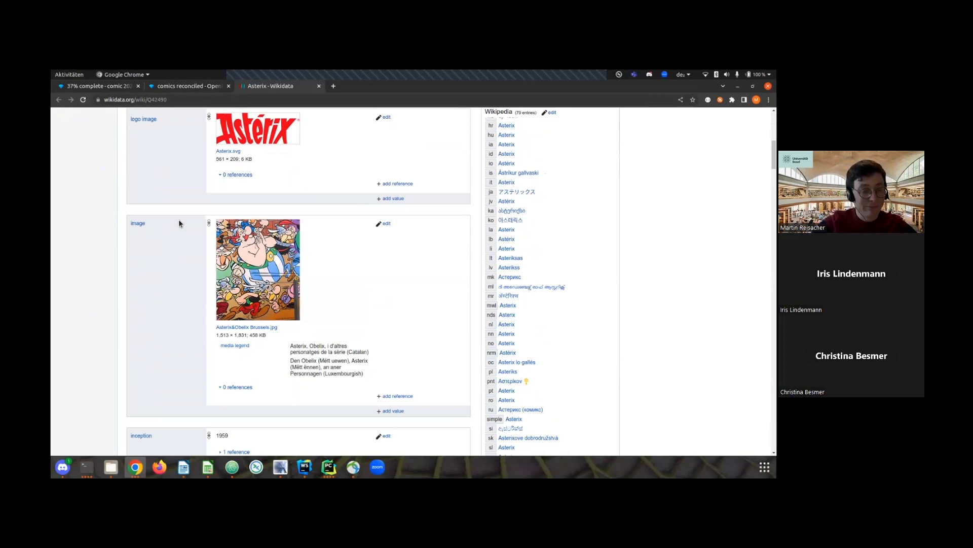
{"action": "scroll", "coordinate": [179, 219], "scroll_direction": "down", "scroll_amount": 3}
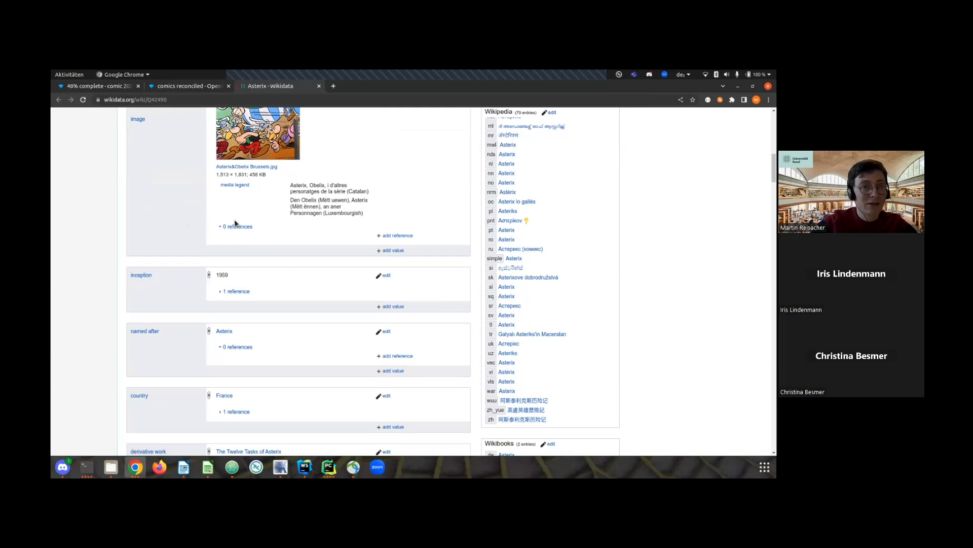
Return to the comic 20221124 json project and choose the start time property for new columns from the reconciled series values.
{"action": "left_click", "coordinate": [103, 88]}
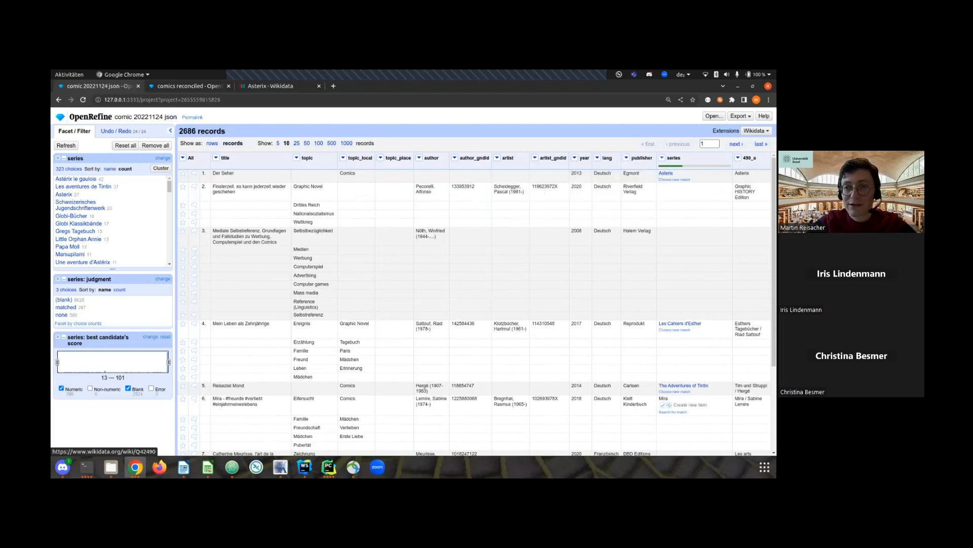
{"action": "left_click", "coordinate": [662, 157]}
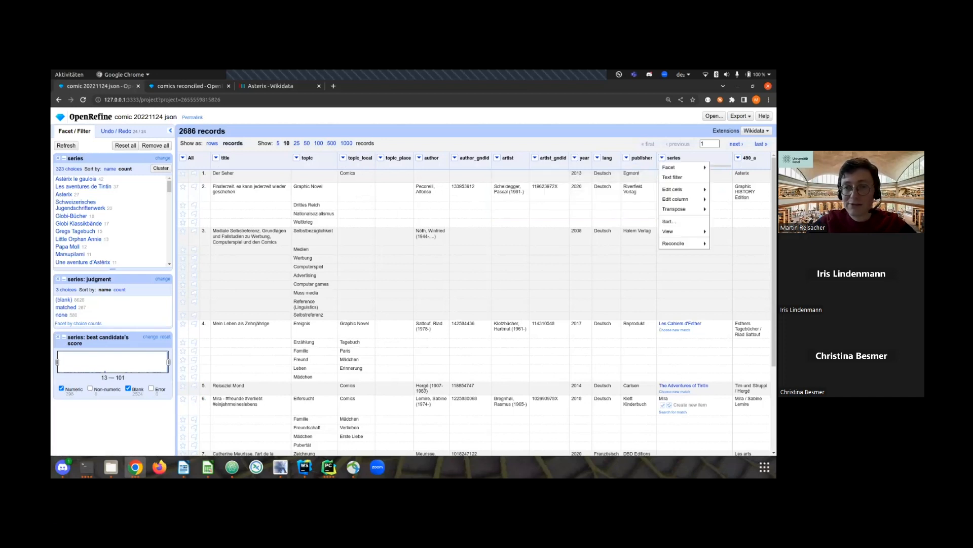
{"action": "mouse_move", "coordinate": [677, 198]}
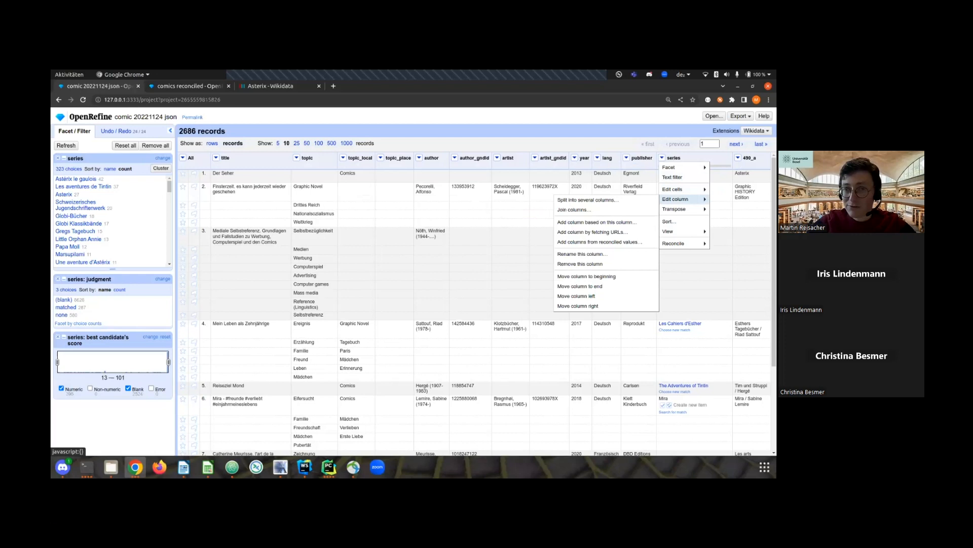
{"action": "left_click", "coordinate": [619, 243]}
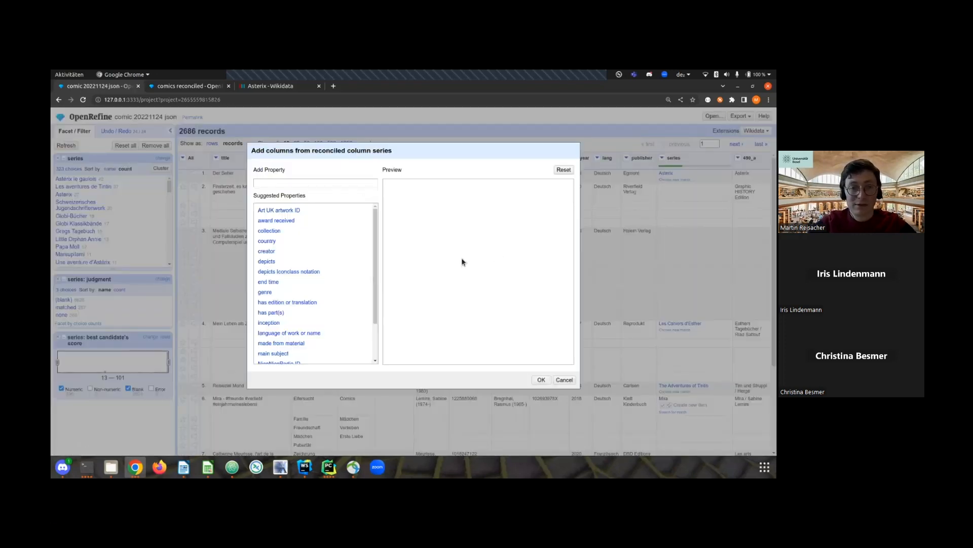
{"action": "left_click_drag", "start_coordinate": [375, 229], "coordinate": [376, 258]}
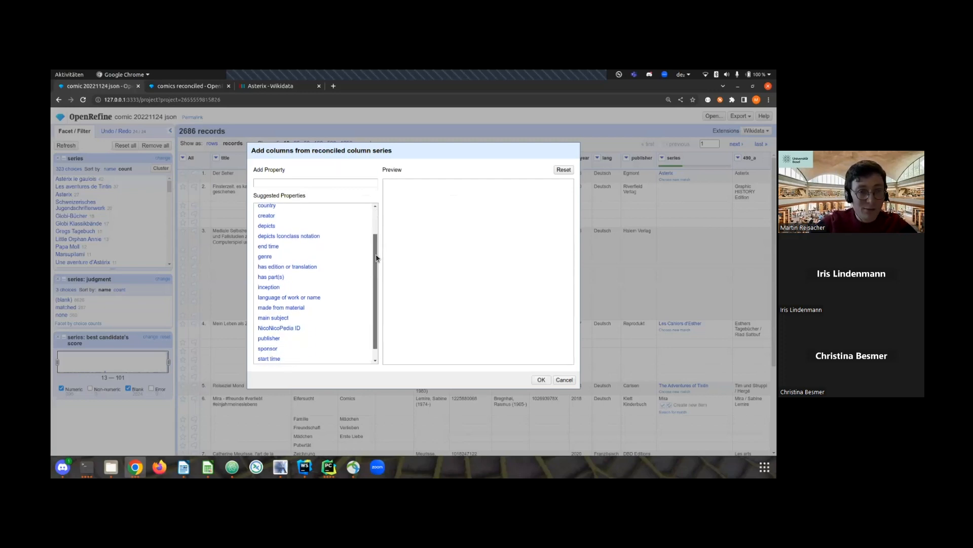
{"action": "scroll", "coordinate": [285, 331], "scroll_direction": "down", "scroll_amount": 1}
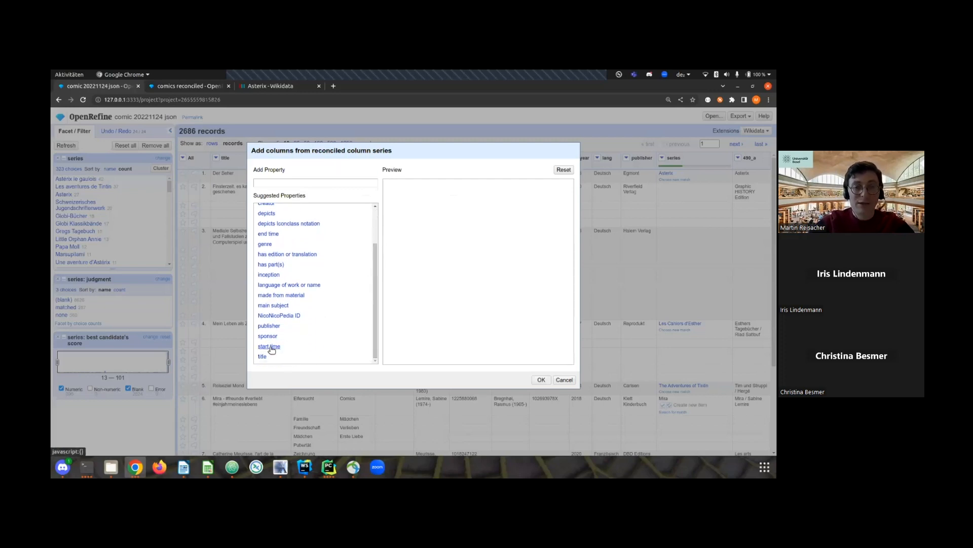
{"action": "left_click", "coordinate": [269, 347]}
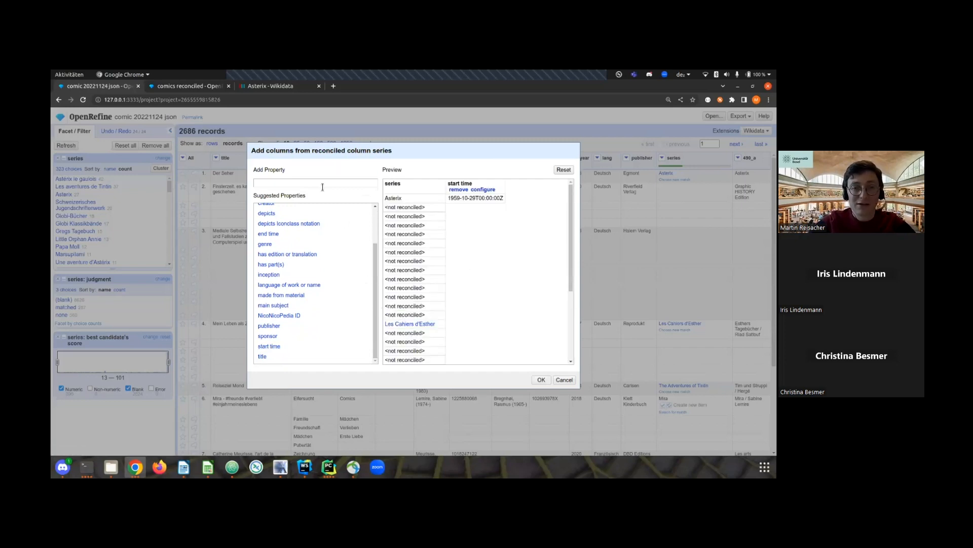
Include the English description through the SPARQL property "Den" and create the columns from the reconciled series values.
{"action": "left_click", "coordinate": [290, 183]}
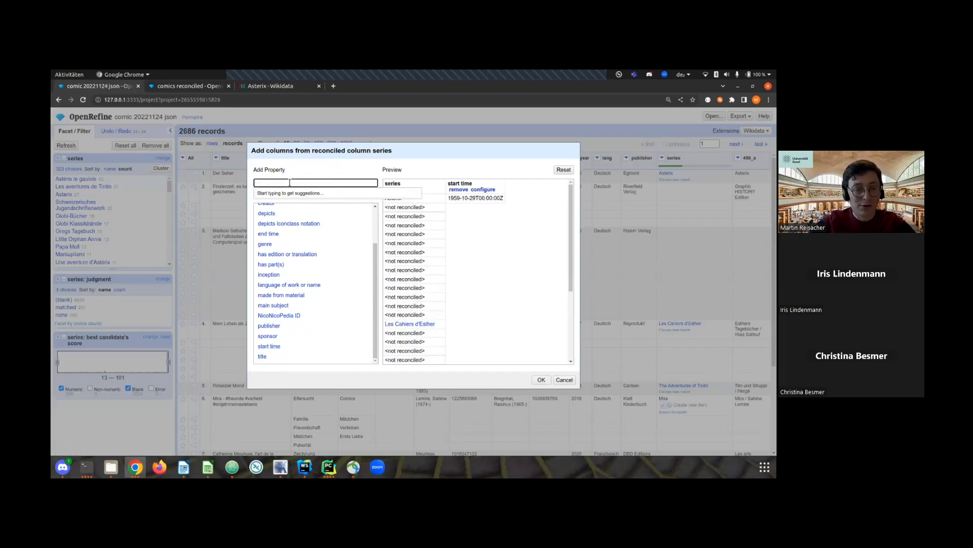
{"action": "type", "text": "De"}
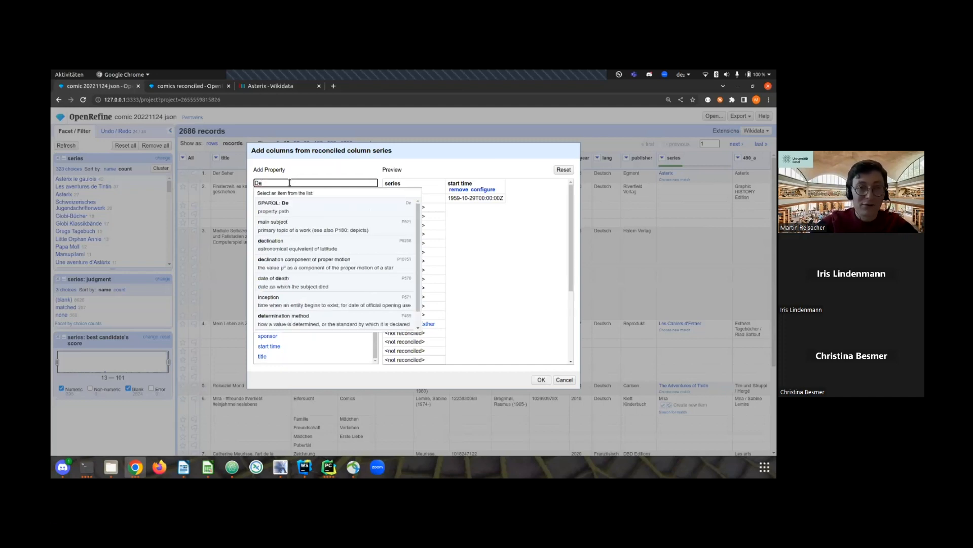
{"action": "type", "text": "ri"}
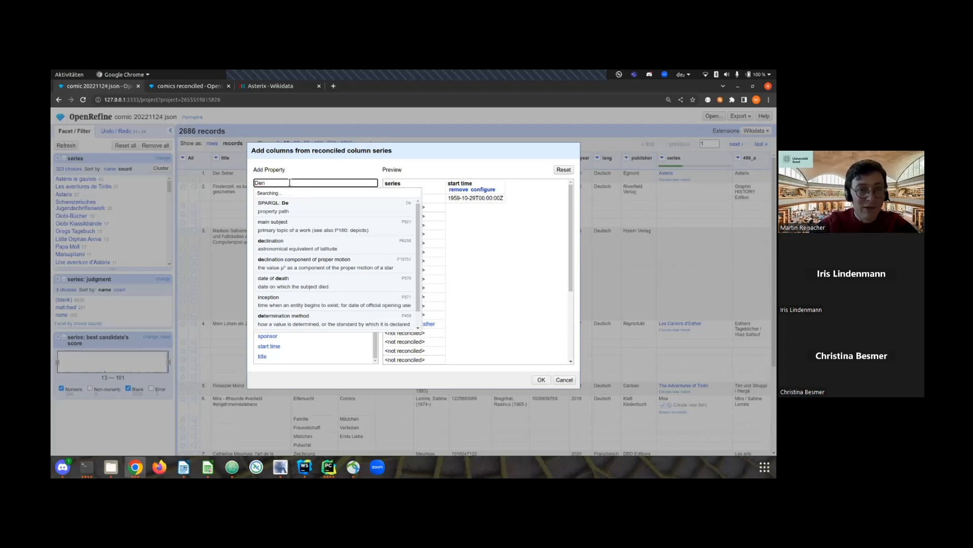
{"action": "left_click", "coordinate": [302, 197]}
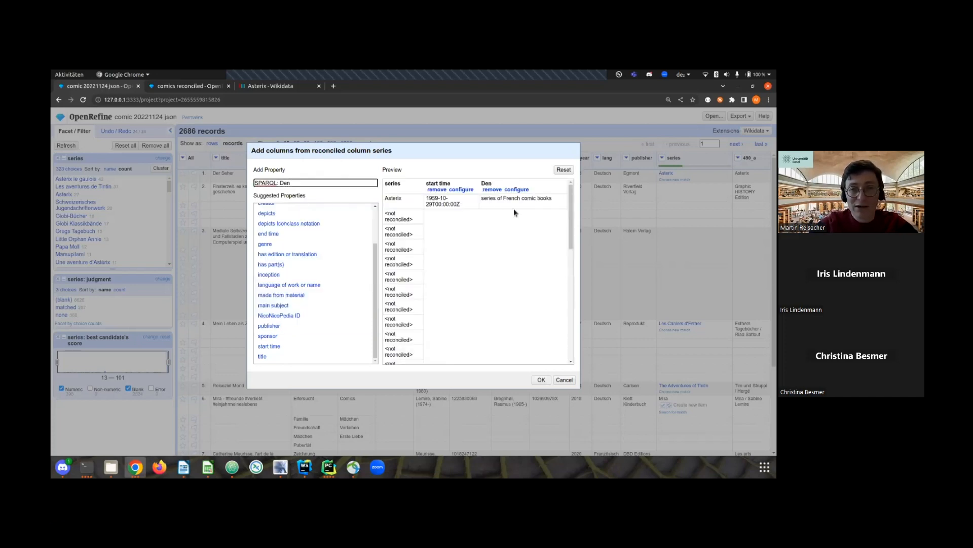
{"action": "left_click", "coordinate": [541, 380]}
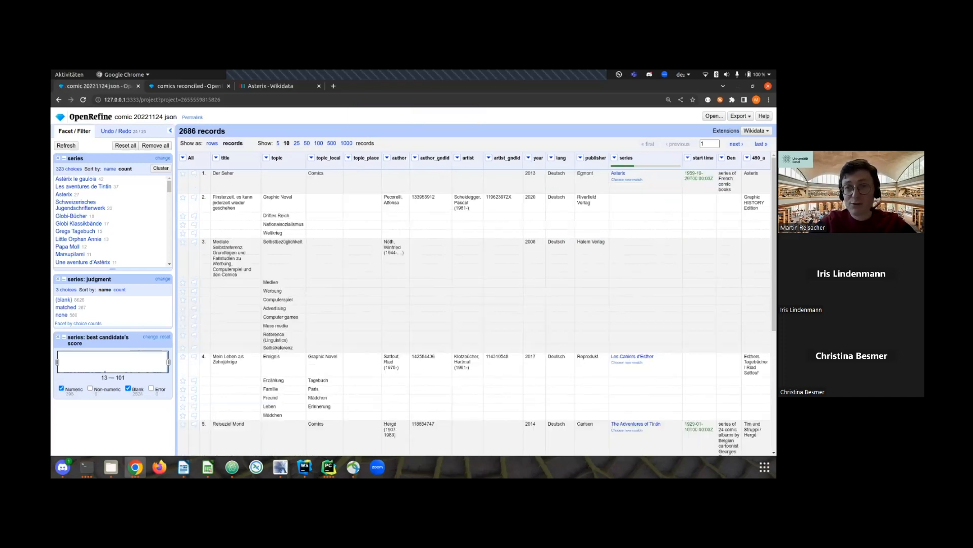
Create a timeline facet on the start time column and remove the series judgment and best candidate's score facets.
{"action": "left_click", "coordinate": [688, 157]}
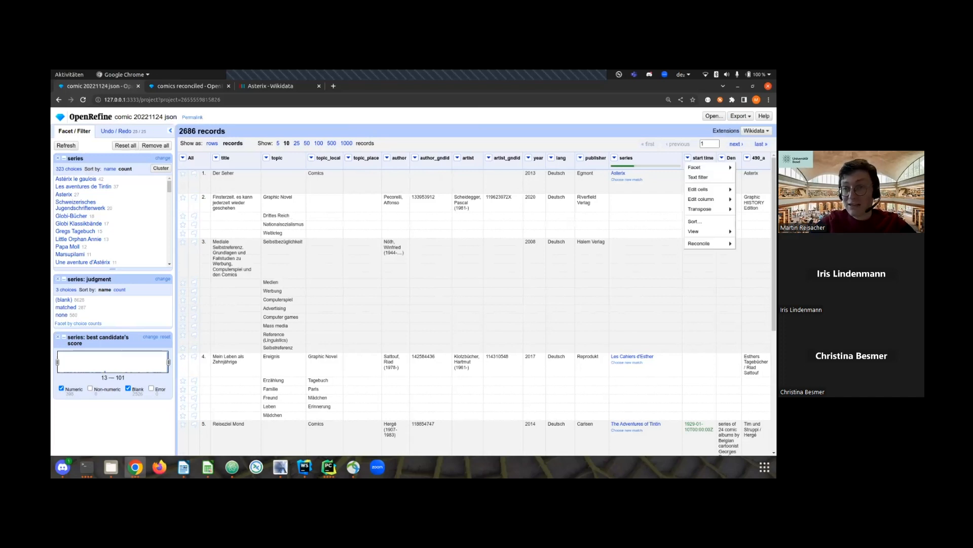
{"action": "mouse_move", "coordinate": [702, 167]}
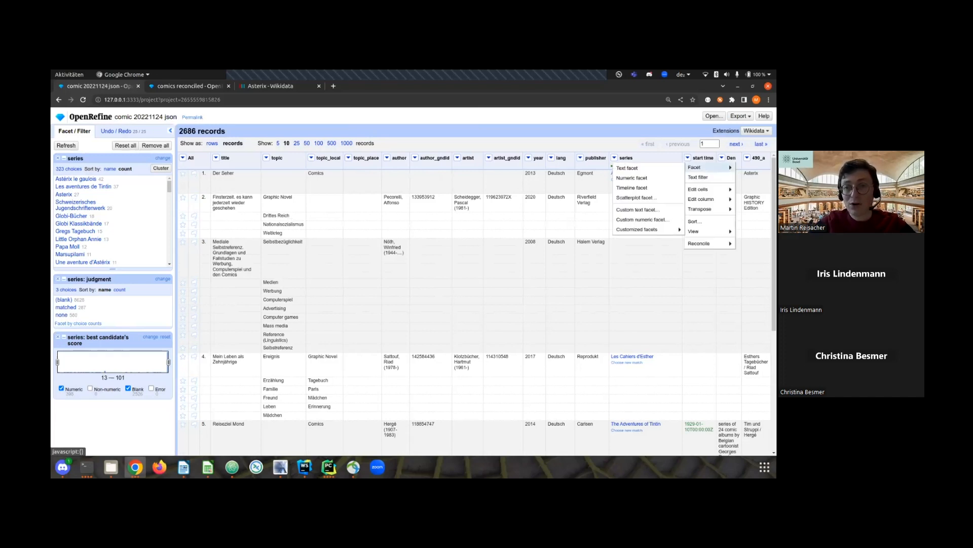
{"action": "left_click", "coordinate": [632, 188]}
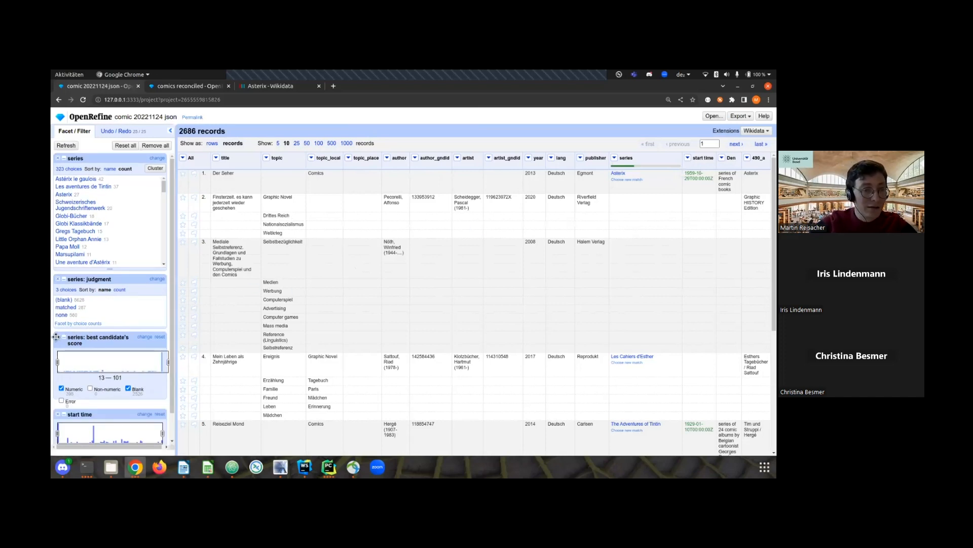
{"action": "left_click", "coordinate": [59, 279]}
{"action": "left_click", "coordinate": [59, 279]}
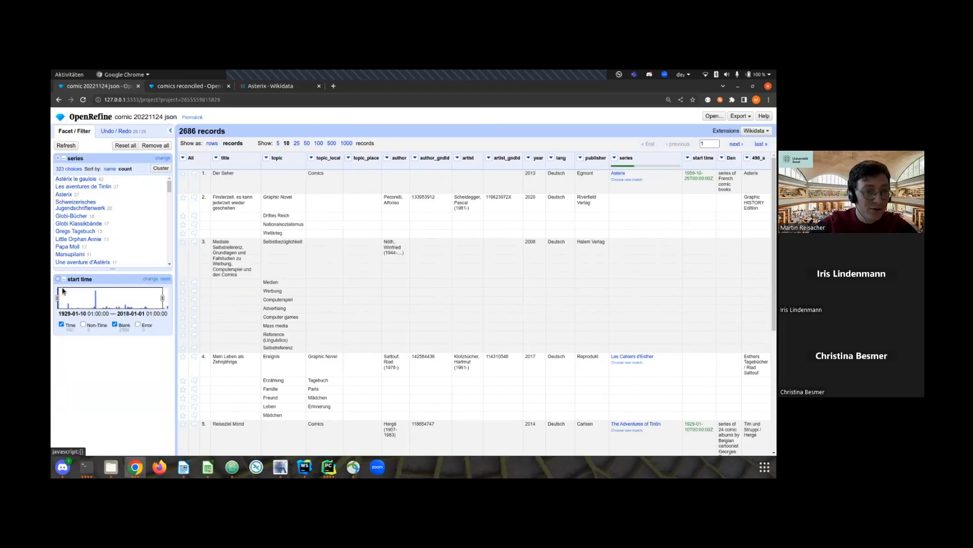
Restrict the start time facet to 1929–1945 without blanks, and shift its range to about 1945-01-09 through 1961-01-01.
{"action": "left_click_drag", "start_coordinate": [162, 299], "coordinate": [74, 303]}
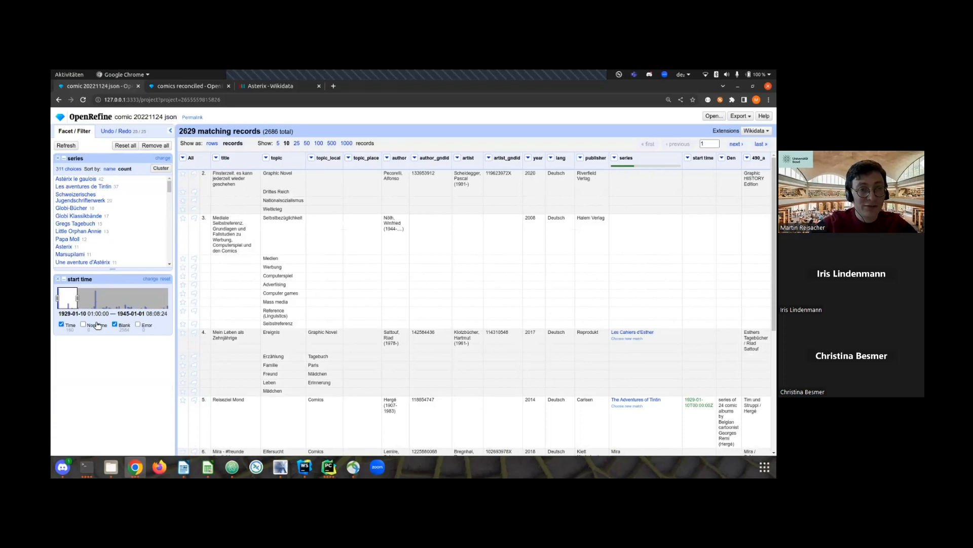
{"action": "left_click", "coordinate": [114, 325]}
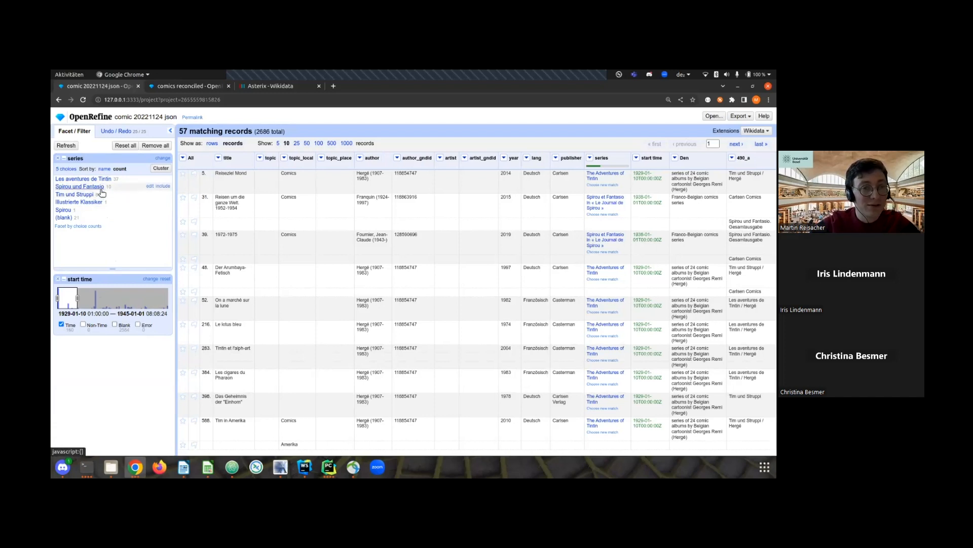
{"action": "left_click_drag", "start_coordinate": [67, 292], "coordinate": [88, 297]}
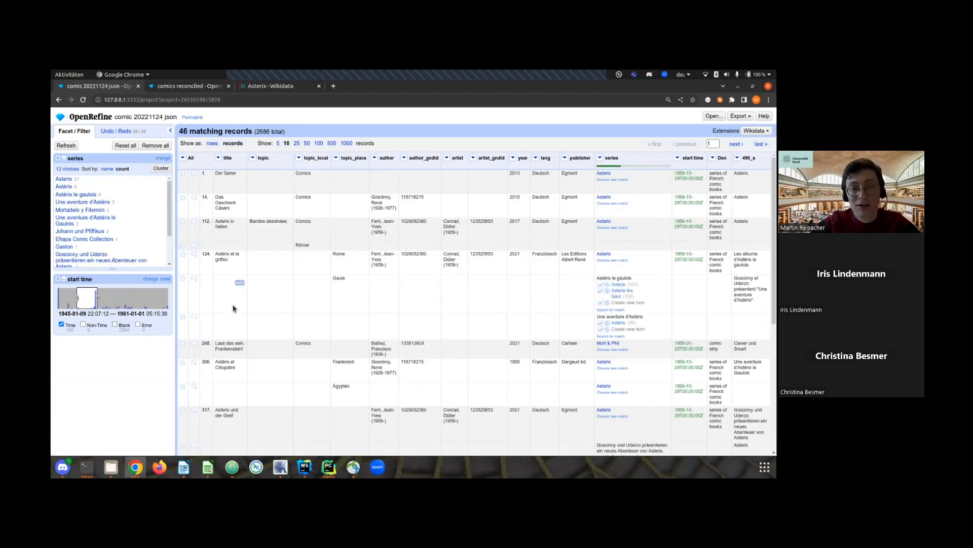
Filter the series facet to "Johann und Pfiffikus" and consult the matched series' Wikidata entry and German Wikipedia article.
{"action": "left_click", "coordinate": [97, 232]}
{"action": "mouse_move", "coordinate": [592, 179]}
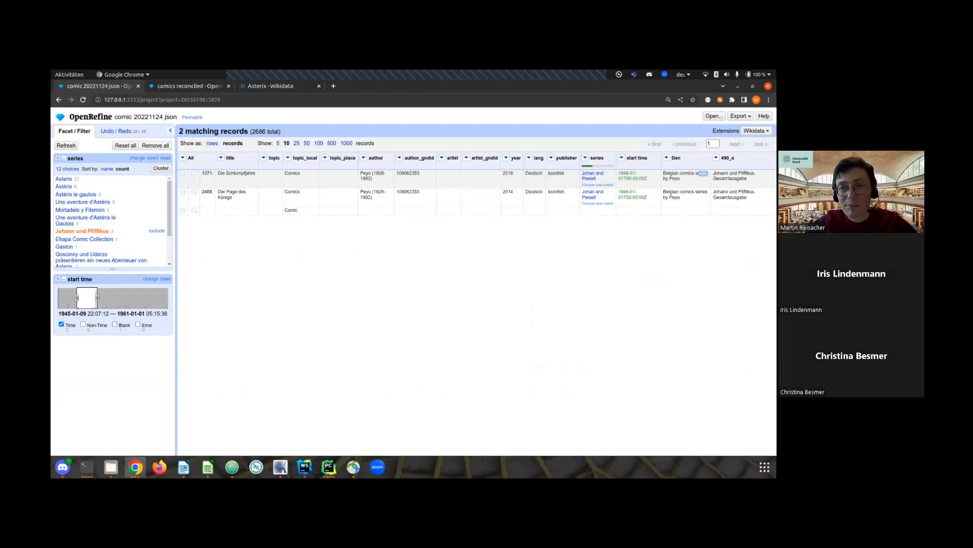
{"action": "left_click", "coordinate": [591, 179]}
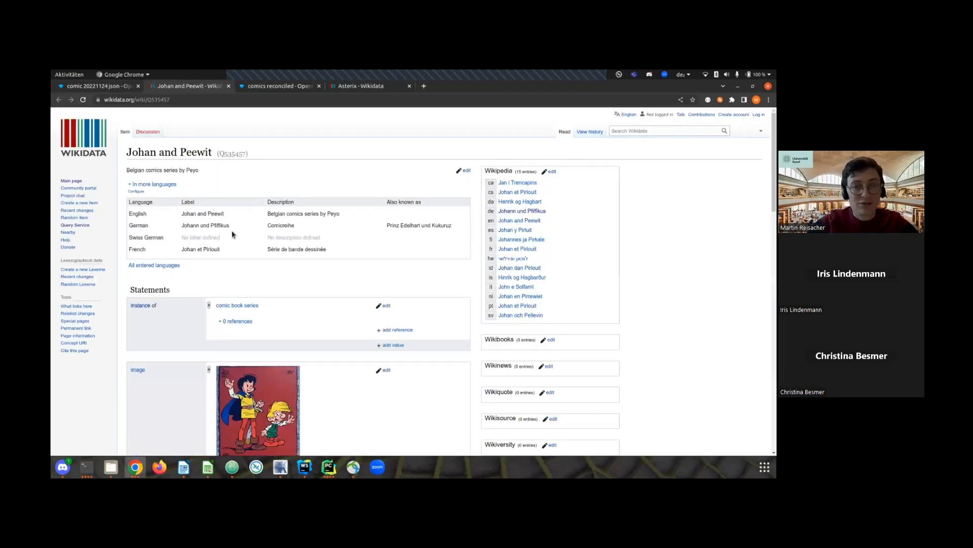
{"action": "left_click", "coordinate": [499, 212]}
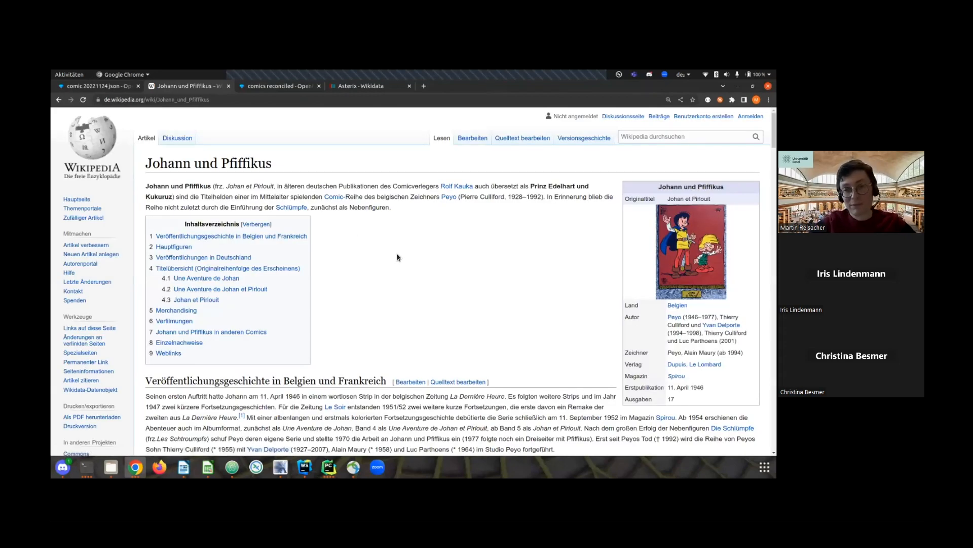
{"action": "left_click", "coordinate": [106, 88]}
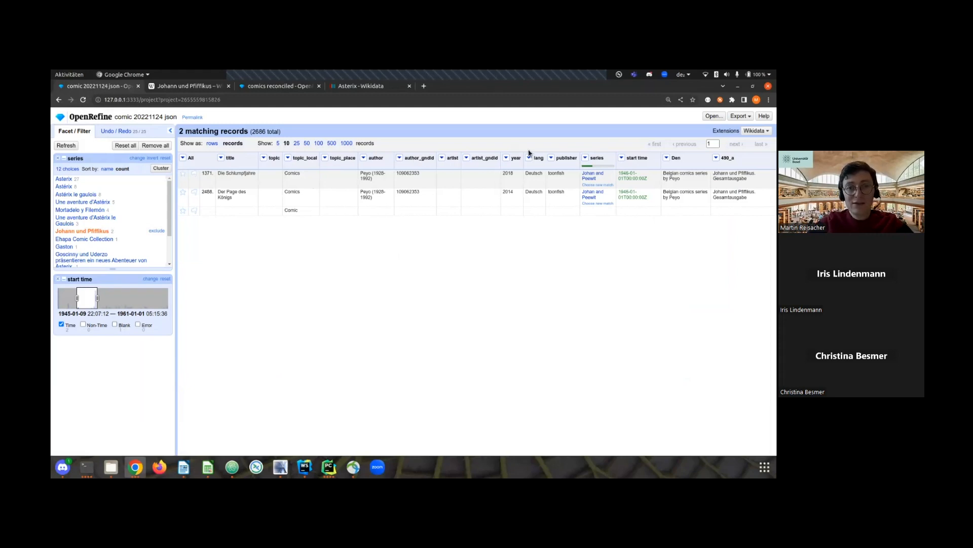
Show the export formats available for the project.
{"action": "left_click", "coordinate": [740, 116]}
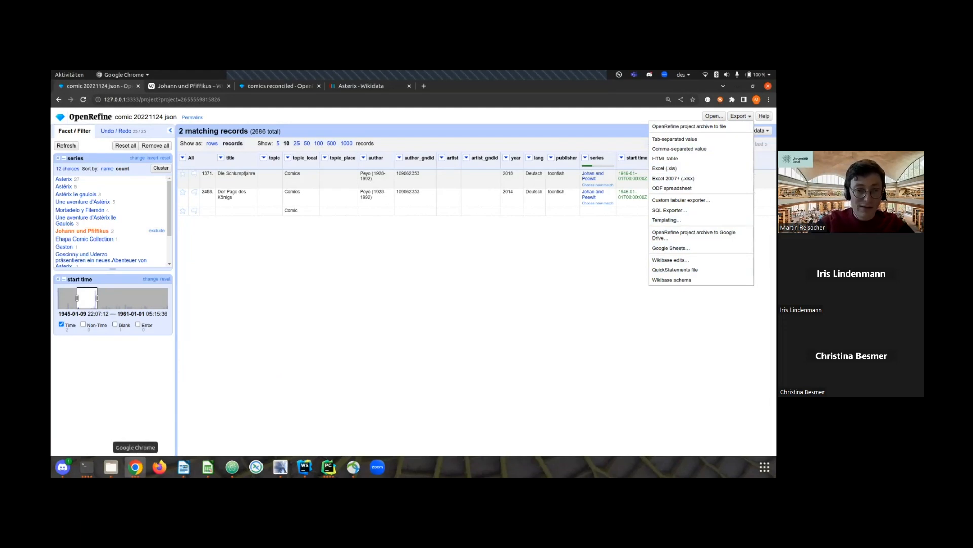
Switch to the OpenRefine Coffe Lecture presentation in Google Slides and start the slideshow from the "Only small part of OpenRefine" slide.
{"action": "left_click", "coordinate": [135, 466]}
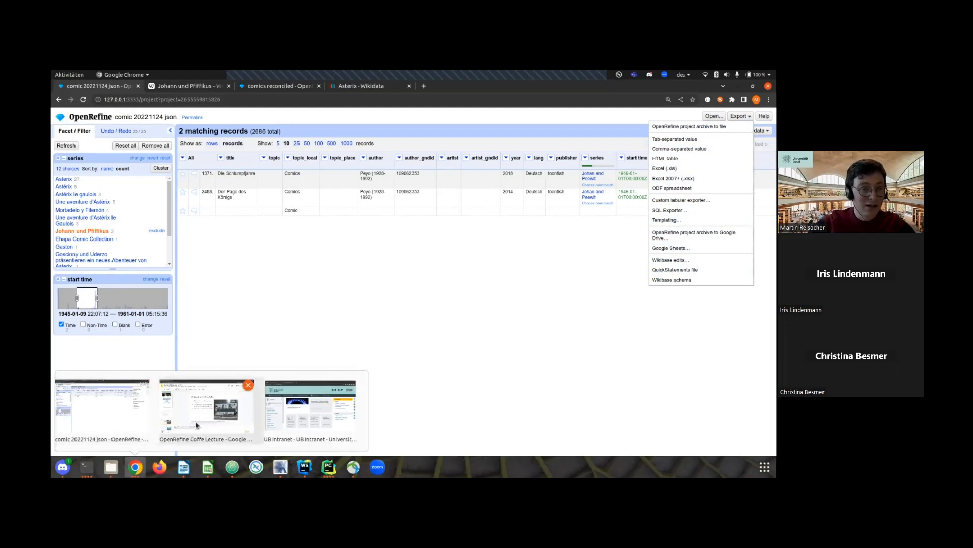
{"action": "left_click", "coordinate": [190, 423]}
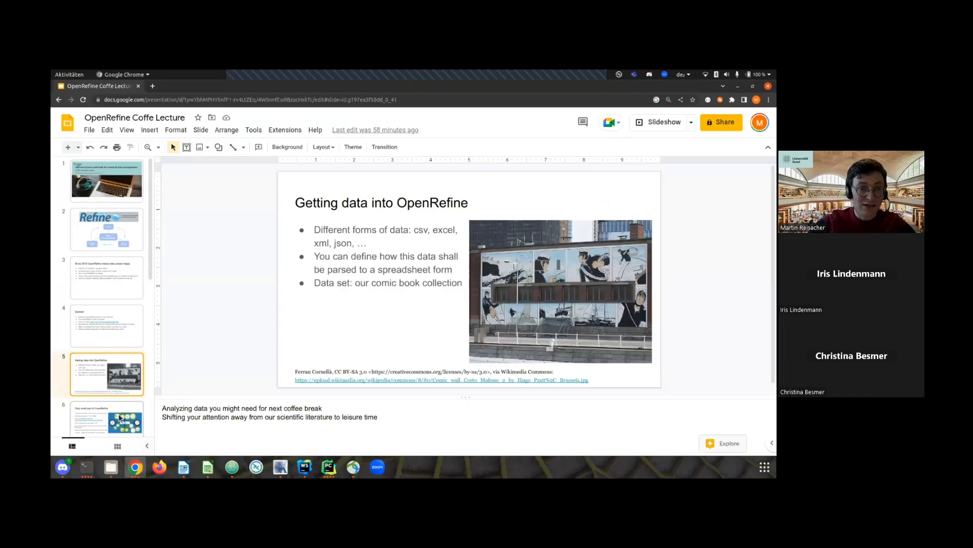
{"action": "key", "text": "Down"}
{"action": "left_click", "coordinate": [660, 122]}
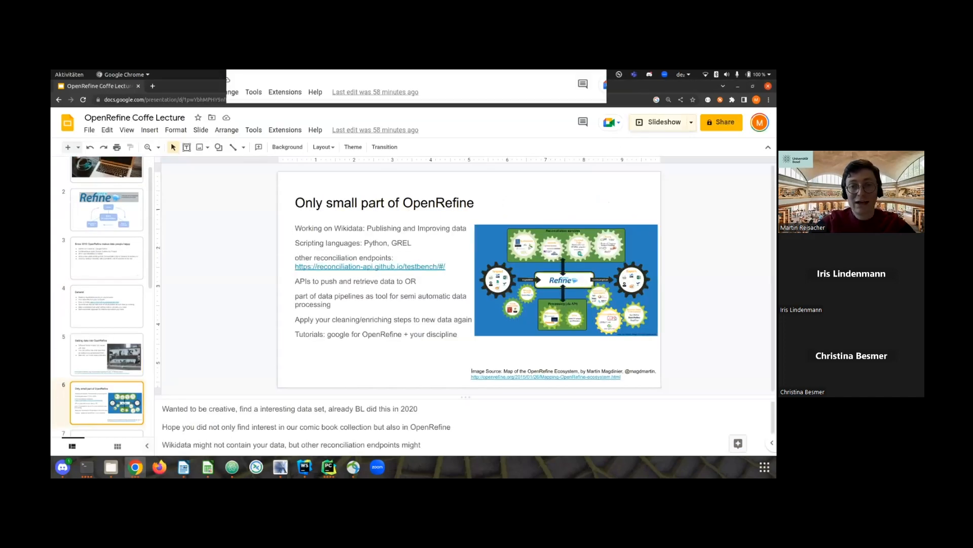